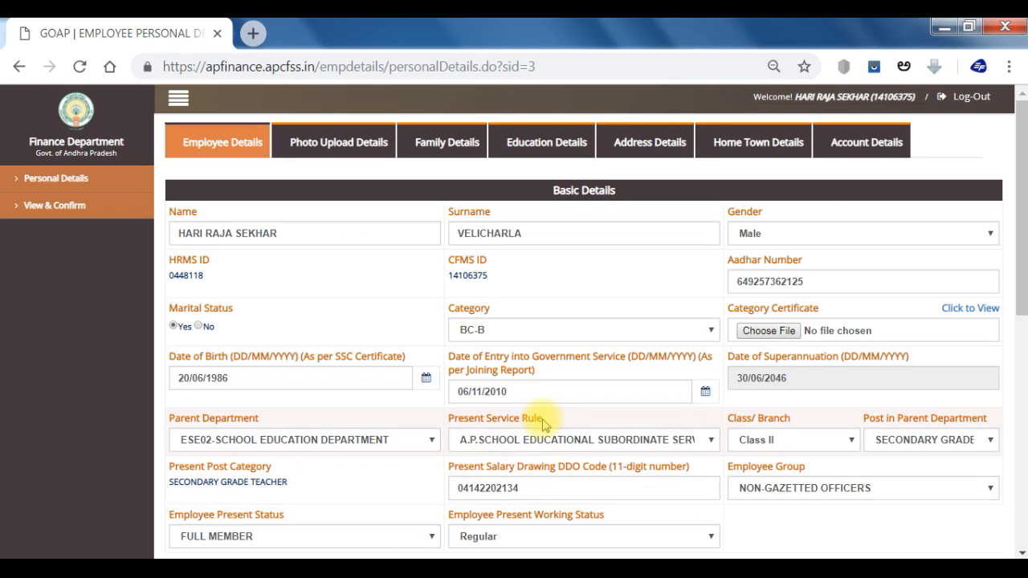
Review the Employee Details form from Basic Details to Other Details, including the category certificate and SSC certificate uploads.
scroll(545, 421, down, 1)
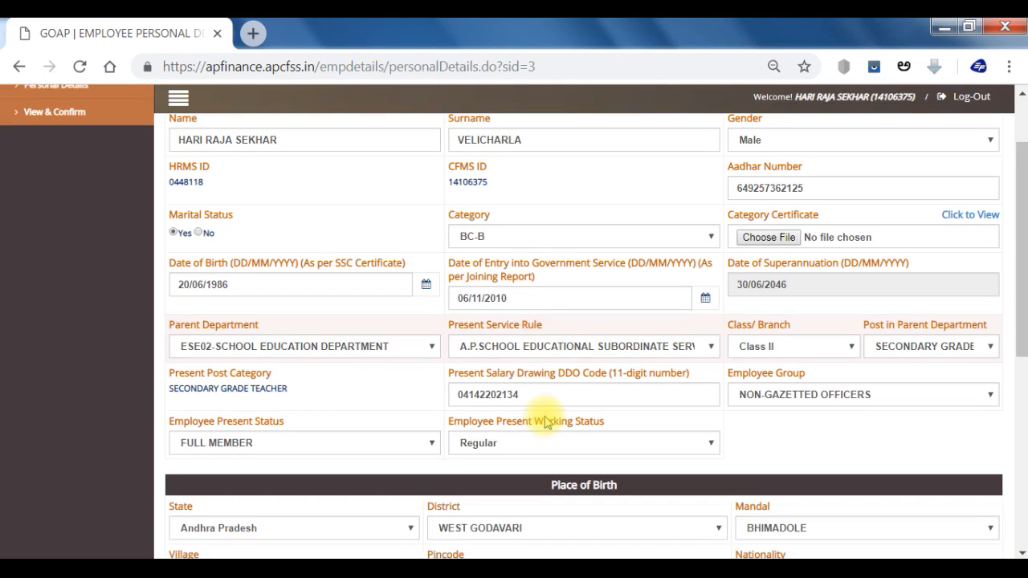
scroll(544, 422, down, 1)
scroll(545, 421, down, 3)
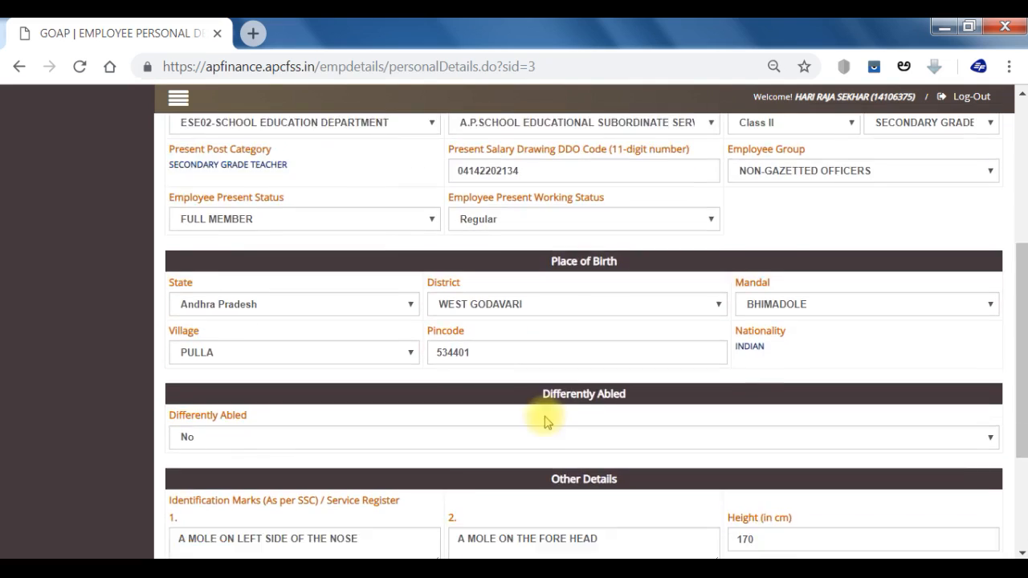
scroll(590, 438, up, 10)
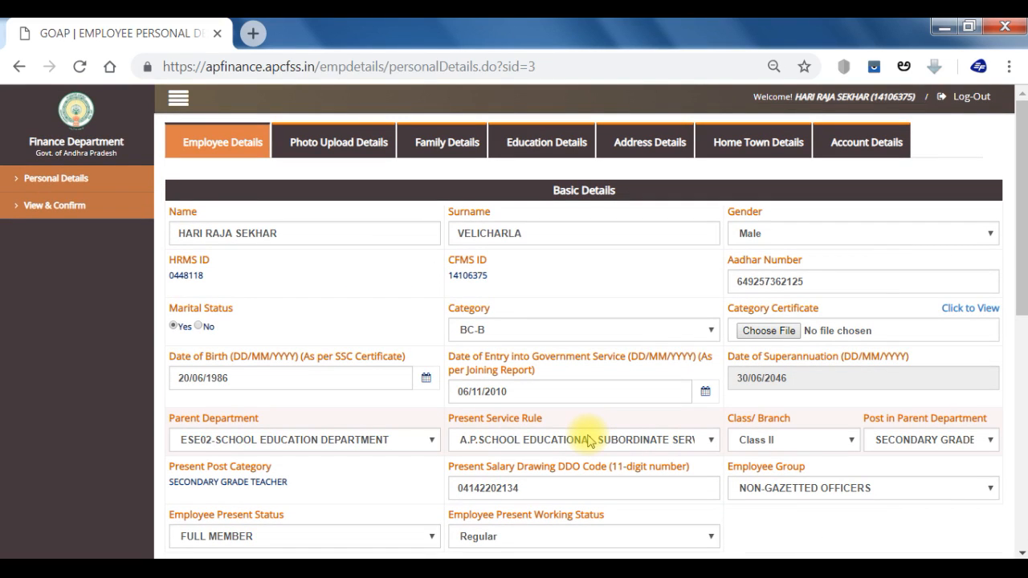
scroll(590, 440, down, 3)
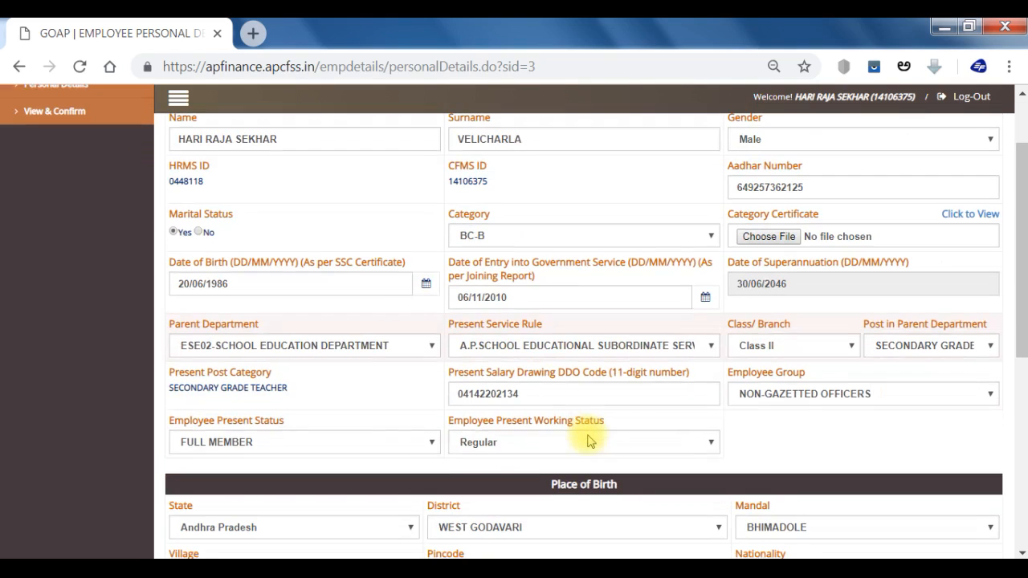
scroll(589, 438, down, 3)
scroll(590, 436, up, 7)
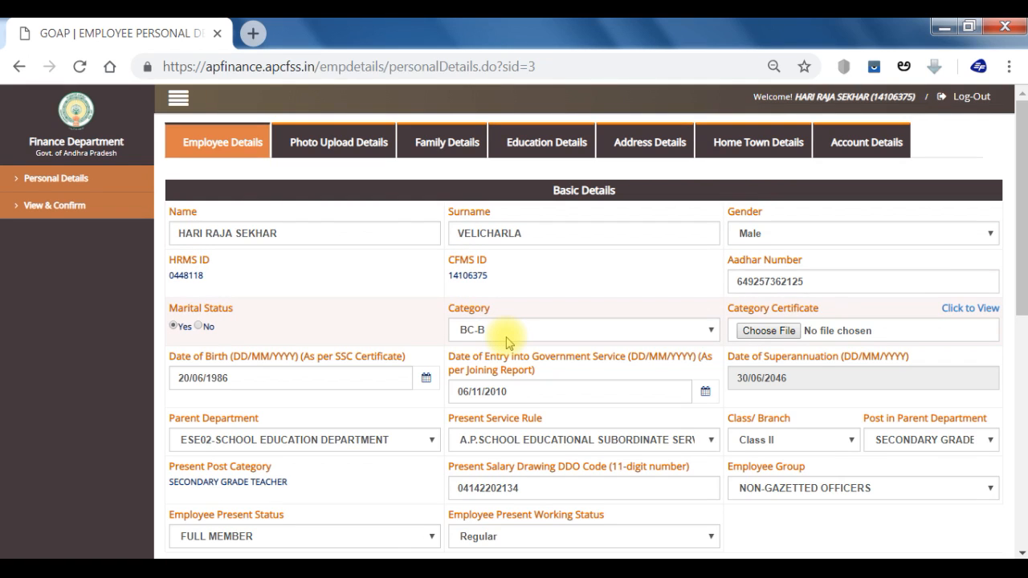
scroll(506, 343, down, 5)
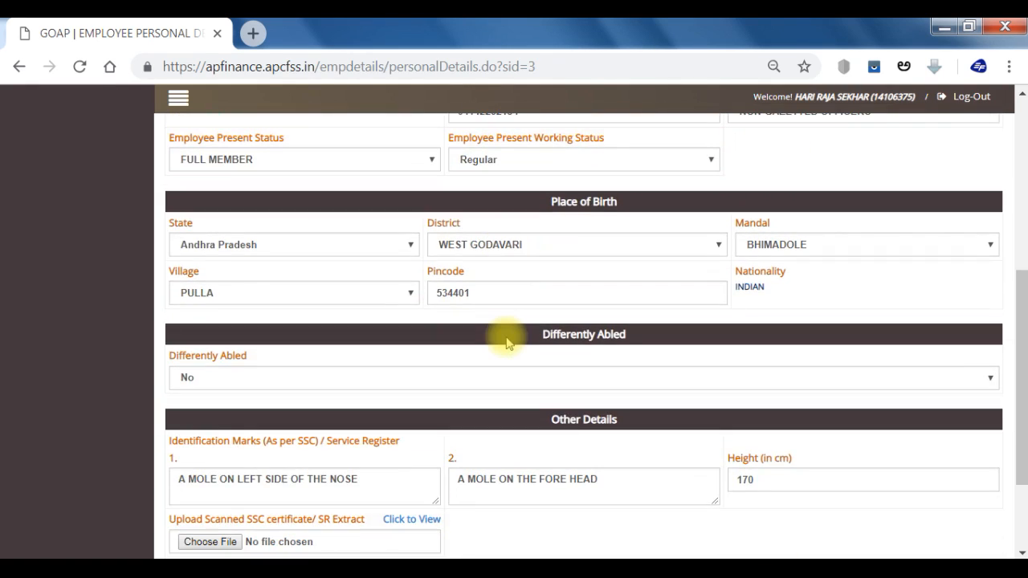
scroll(508, 340, down, 2)
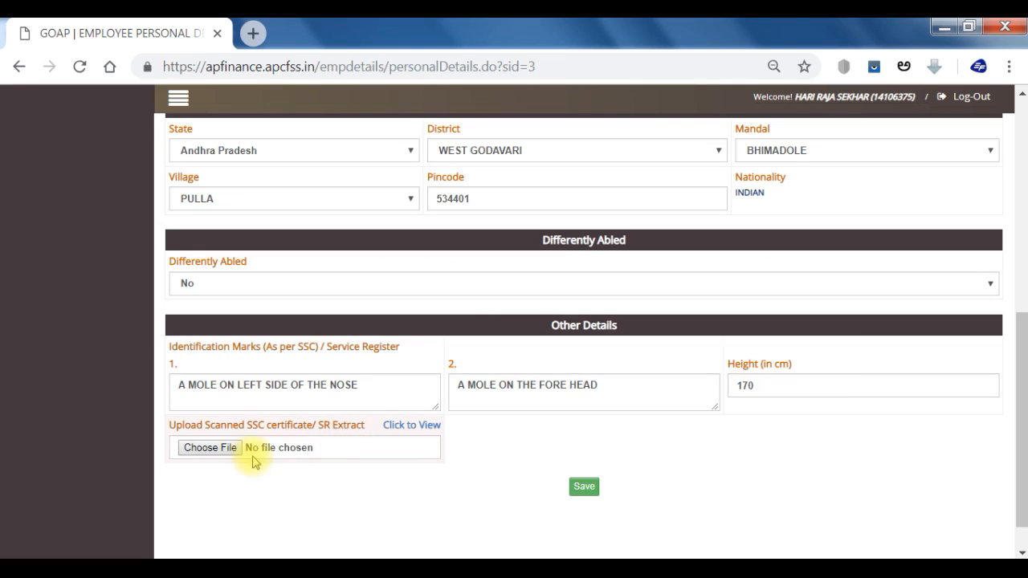
scroll(962, 314, up, 4)
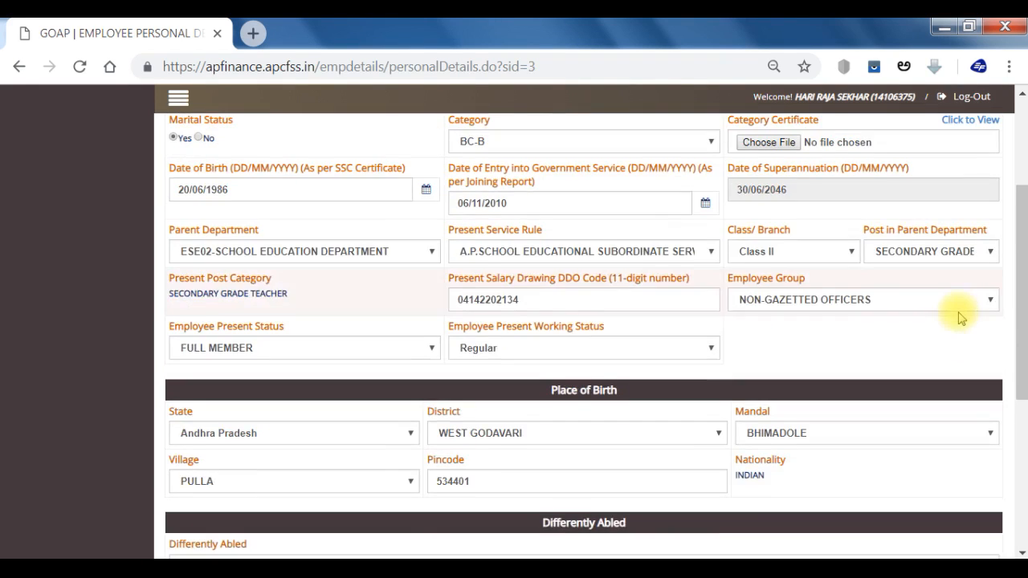
scroll(961, 318, up, 3)
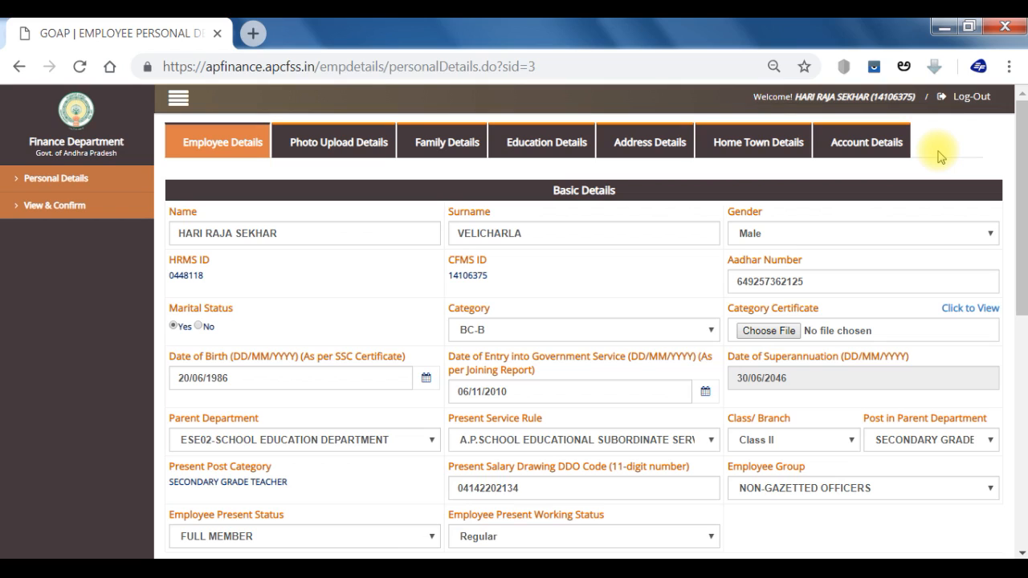
Search Google for "powertoy image resizer" in a new tab and open the Image Resizer for Windows site on bricelam.net.
click(254, 34)
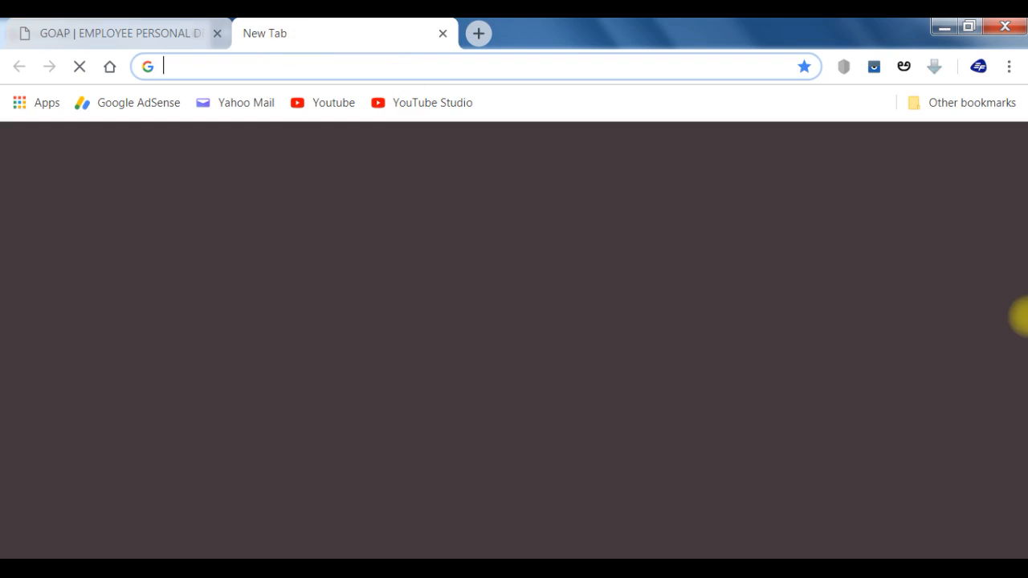
text(power)
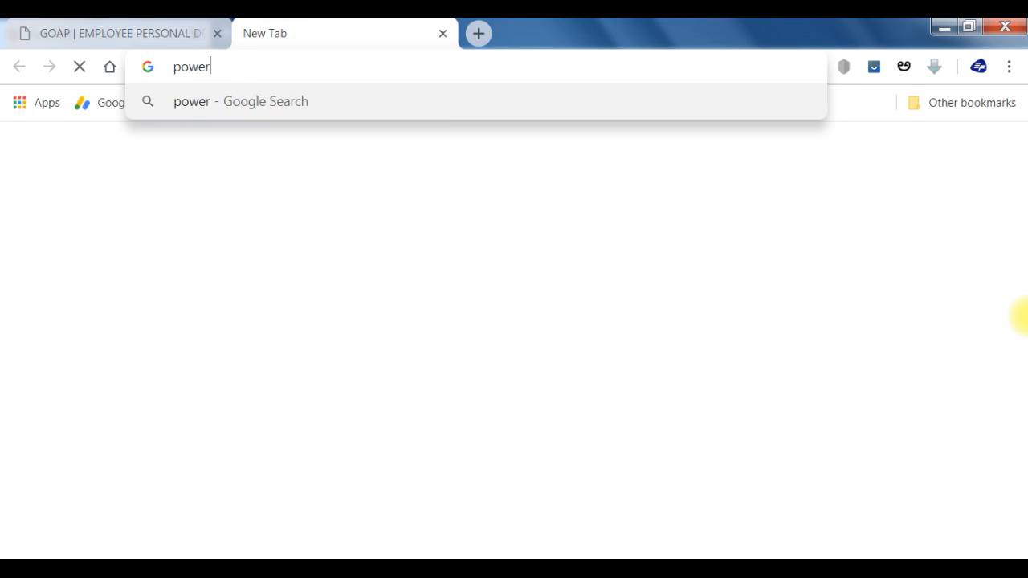
text(toy)
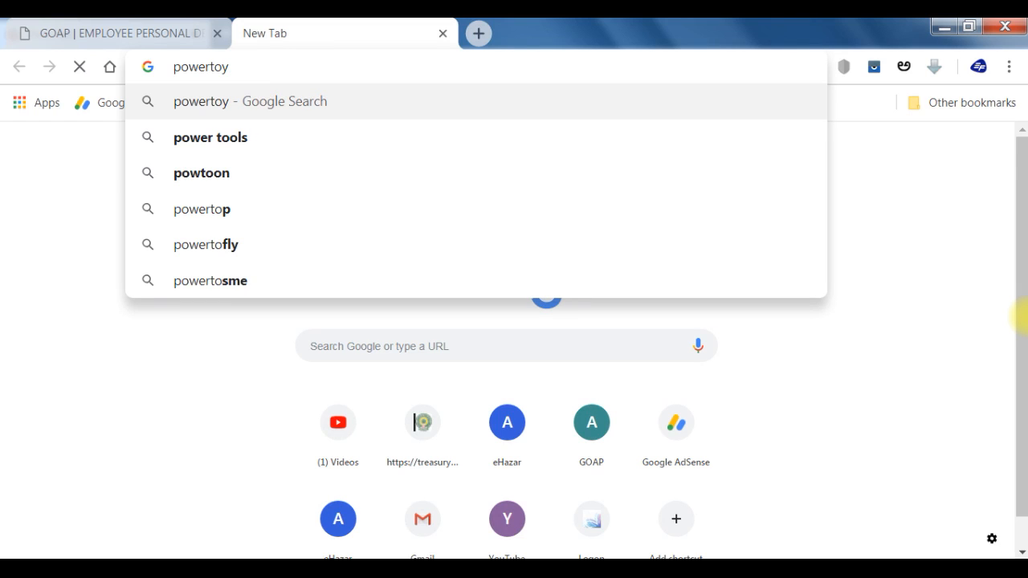
text( im)
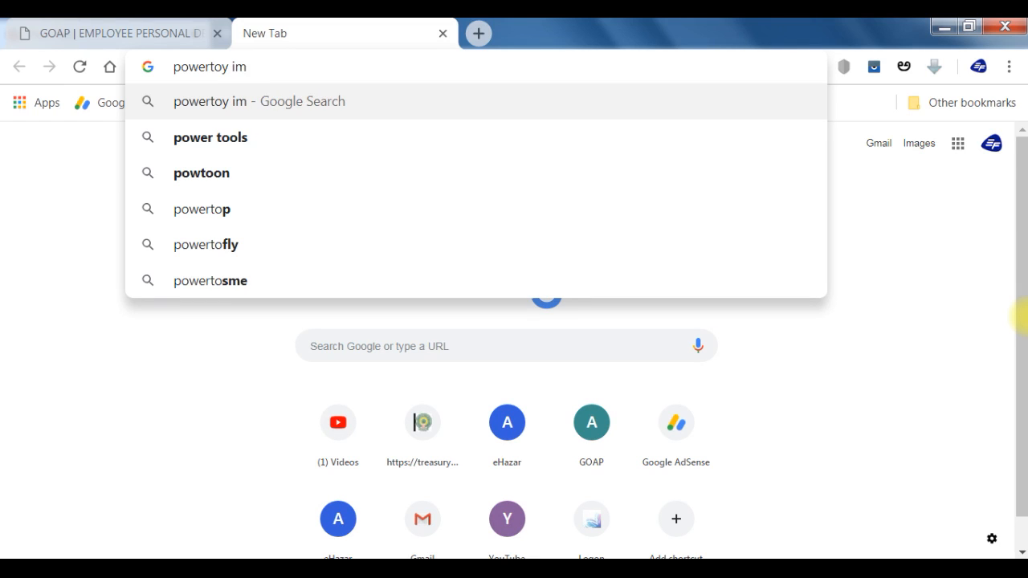
text(age)
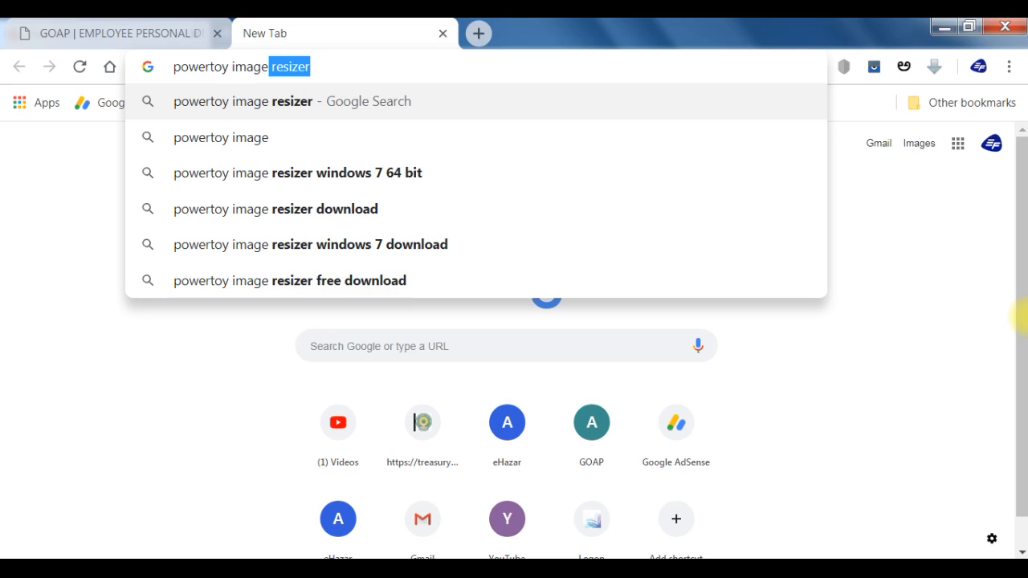
key(BackSpace)
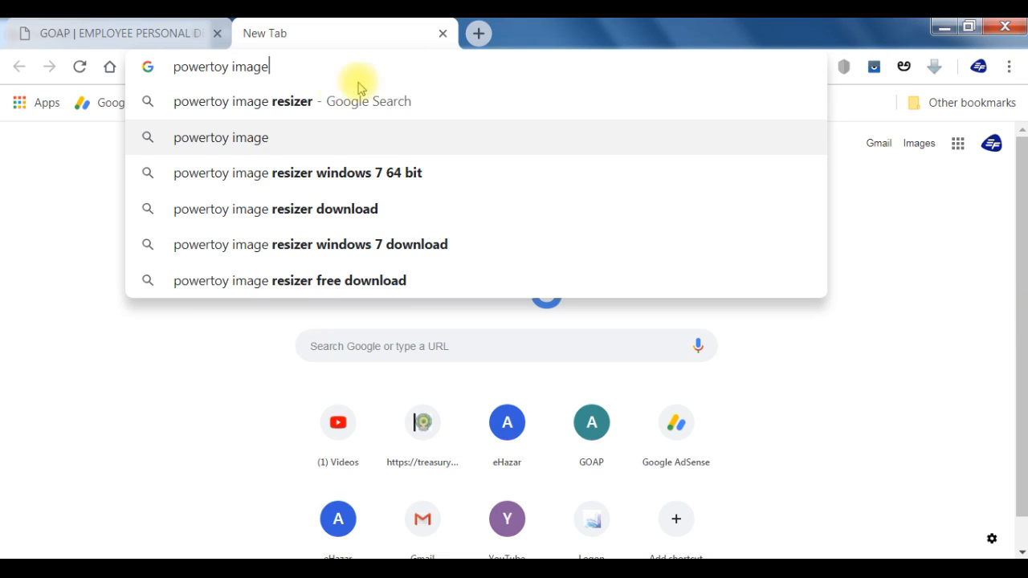
click(332, 102)
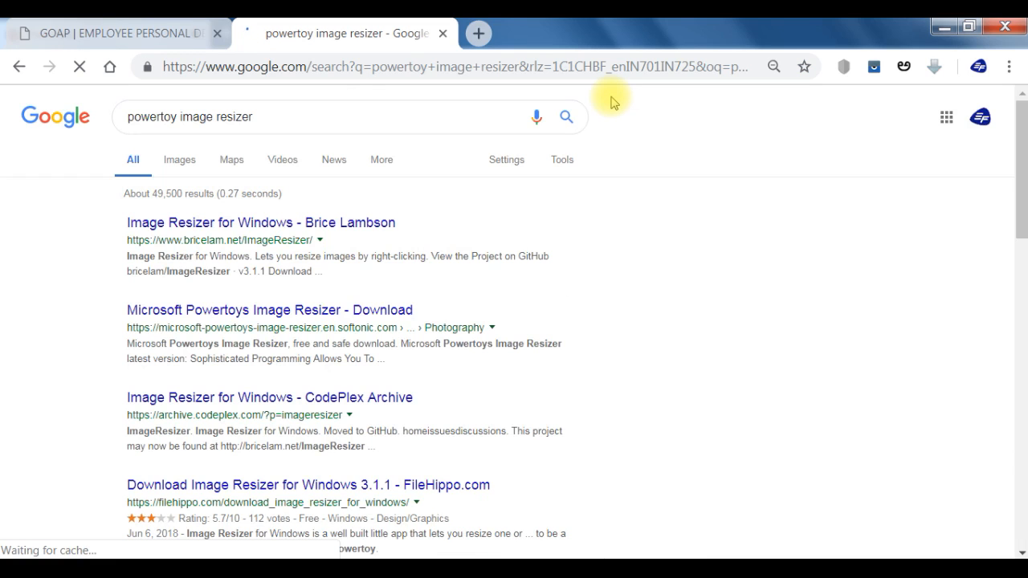
click(298, 230)
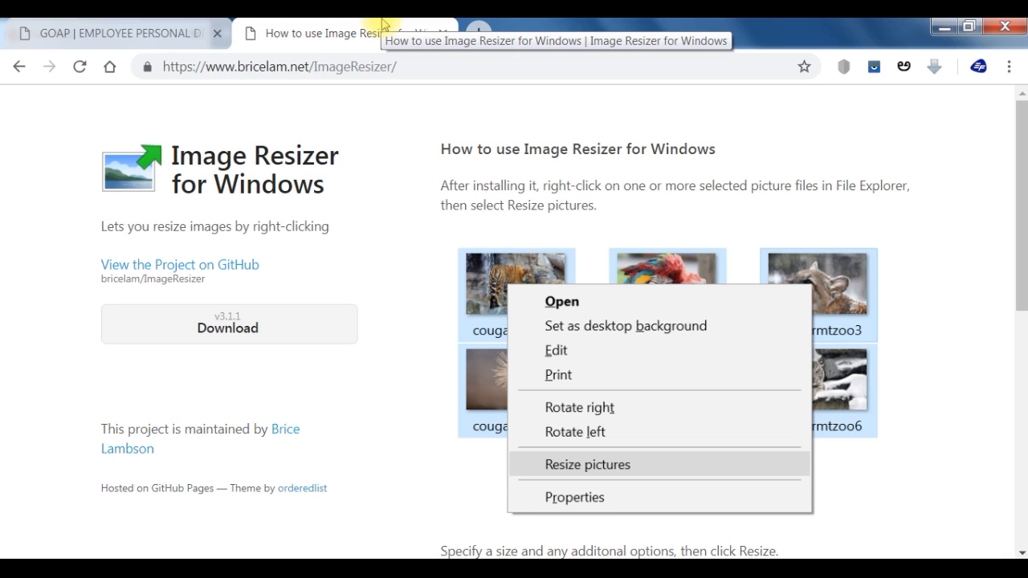
Go to the Windows desktop and view the Scanned_038 image in the photo viewer, closing it again.
click(934, 26)
click(935, 26)
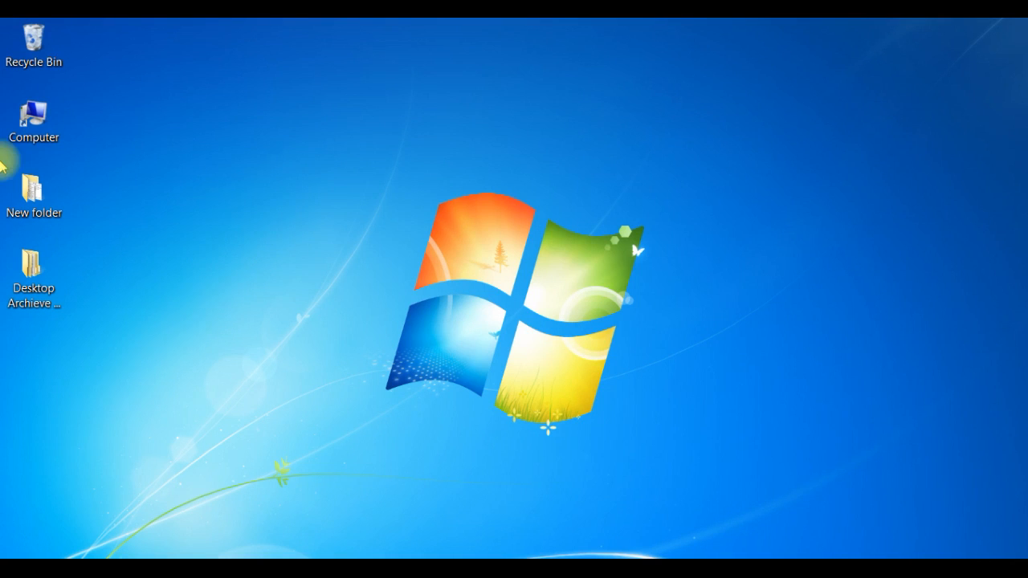
double_click(20, 131)
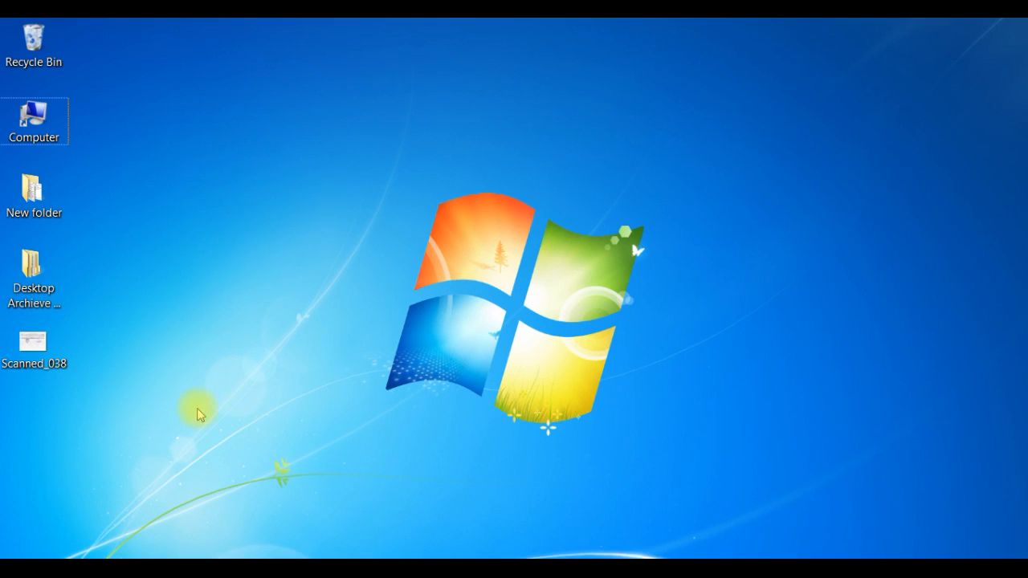
click(37, 360)
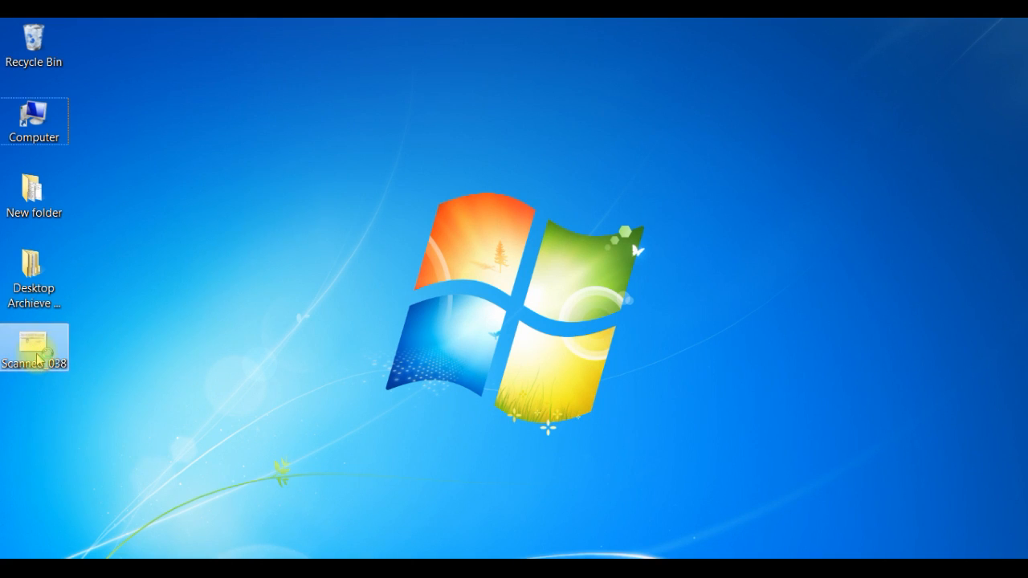
double_click(37, 360)
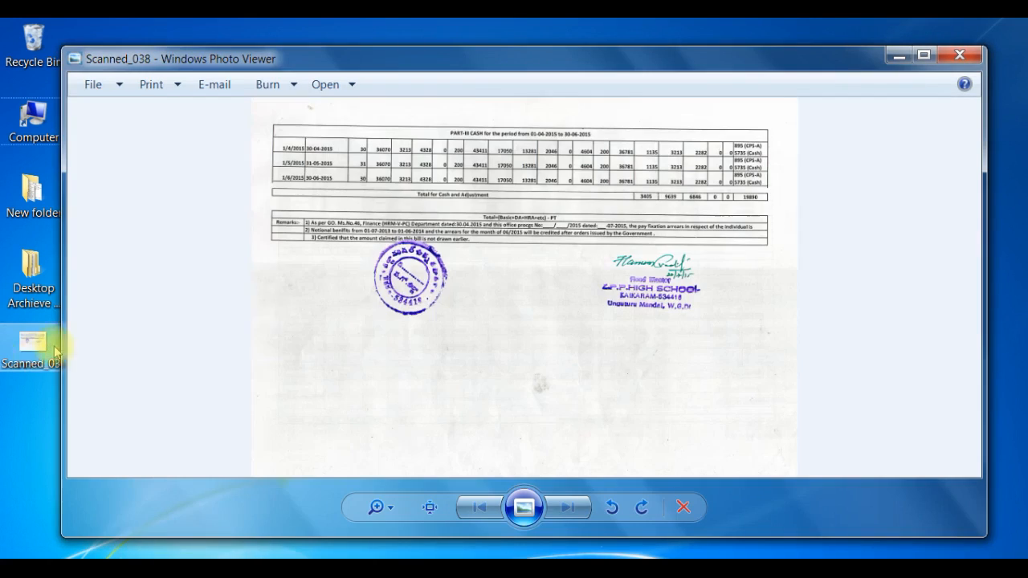
click(958, 55)
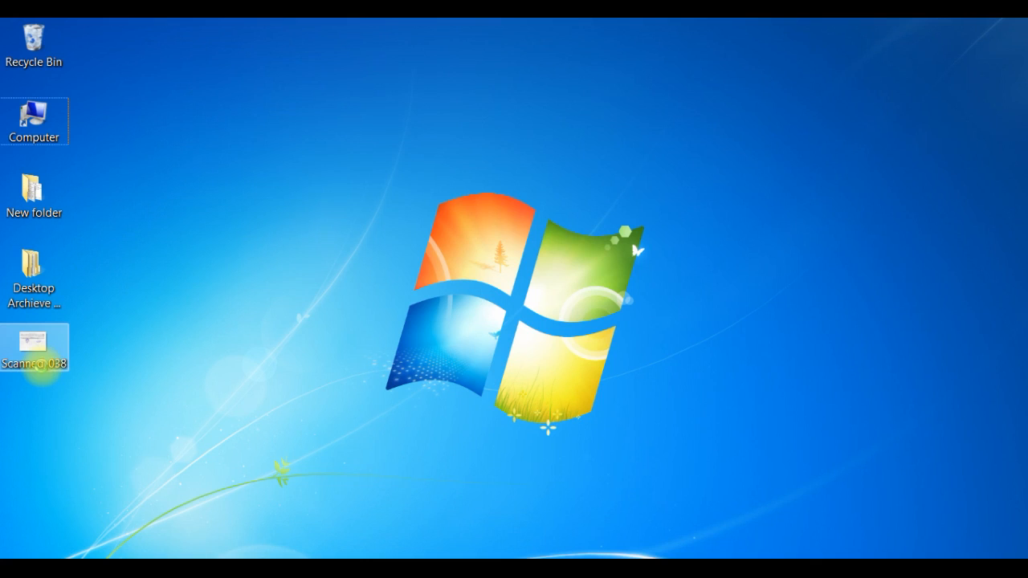
Check the type and file size of Scanned_038 in its file properties, closing them again.
right_click(40, 366)
click(108, 551)
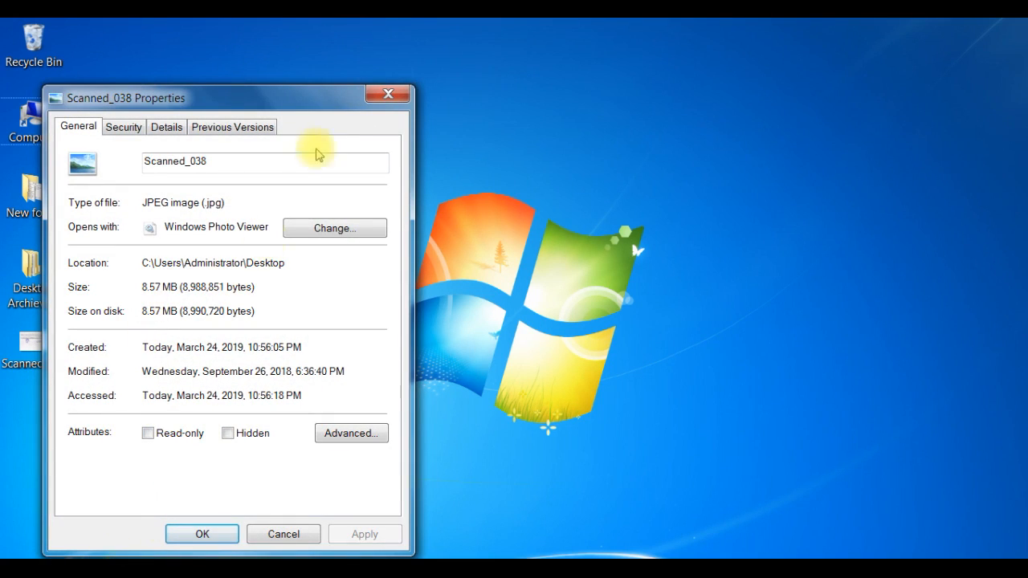
click(388, 95)
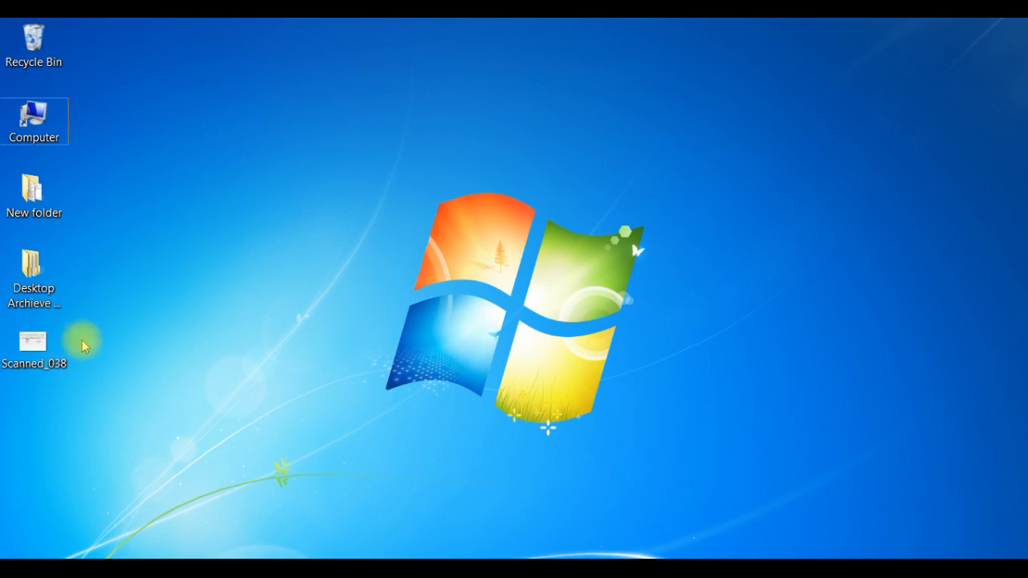
click(393, 556)
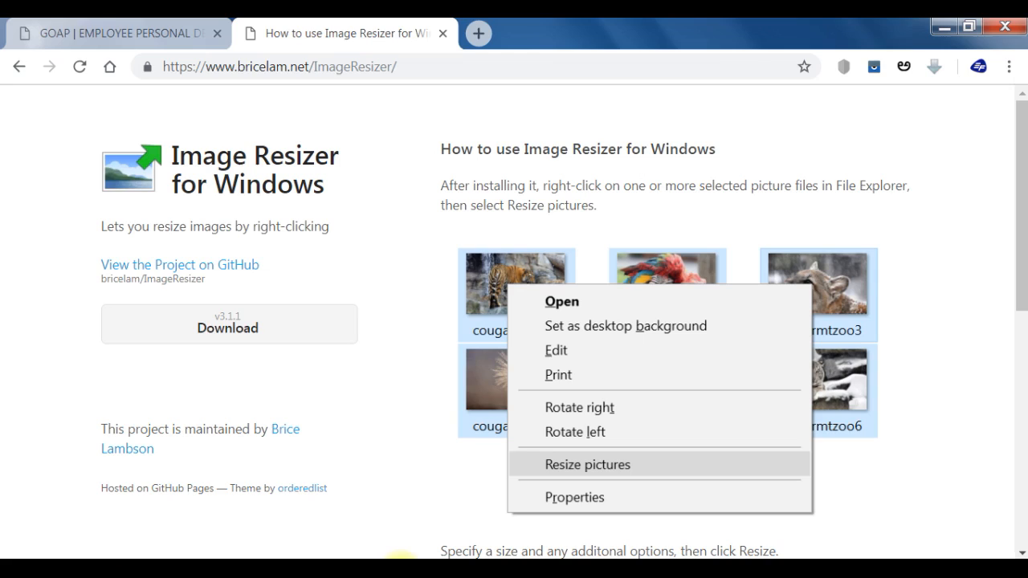
click(941, 29)
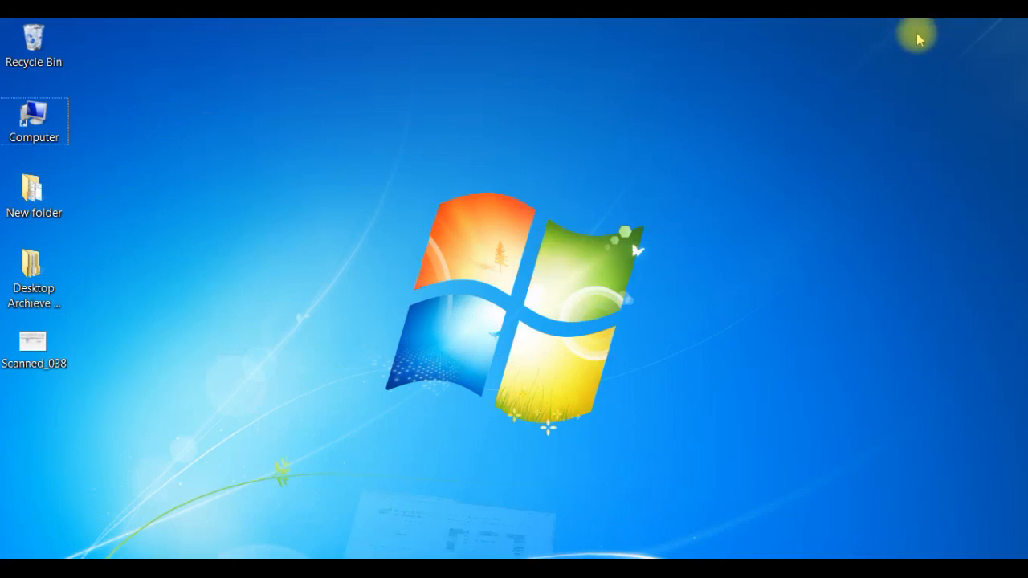
Create a resized copy of Scanned_038 with Resize Pictures at the Large (fits a 1920 x 1080 screen) size.
right_click(36, 360)
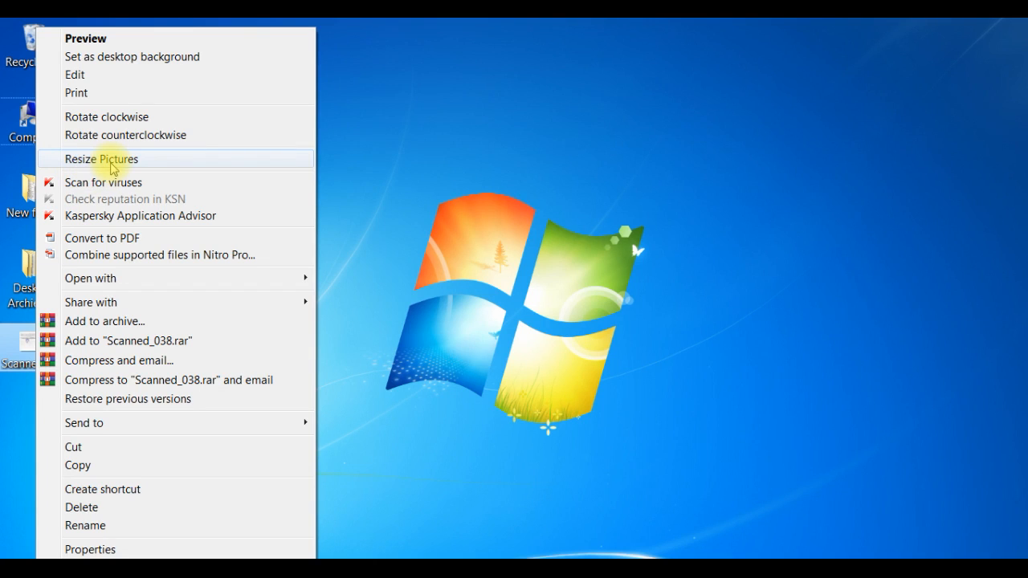
click(111, 160)
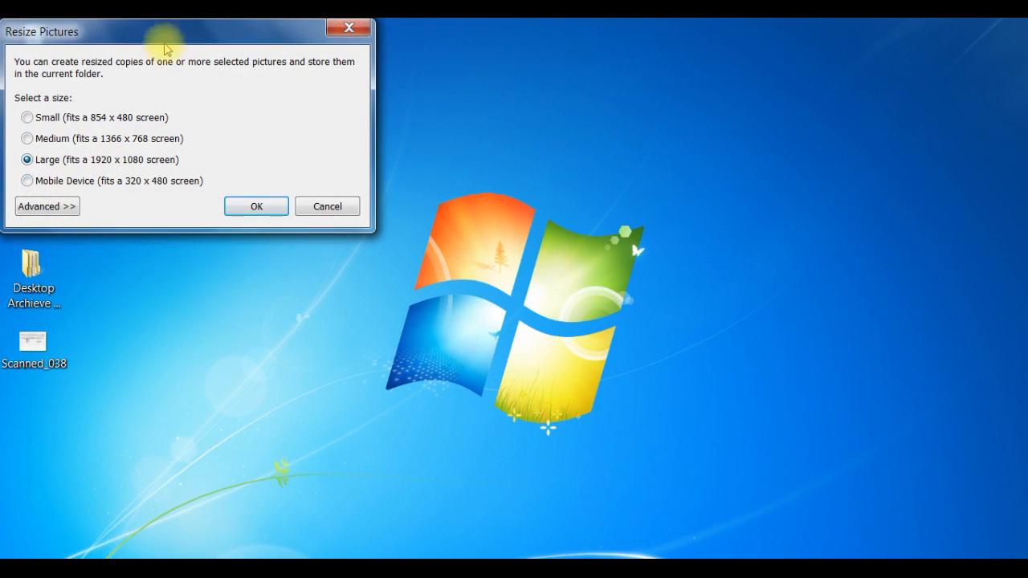
drag(166, 36, 322, 88)
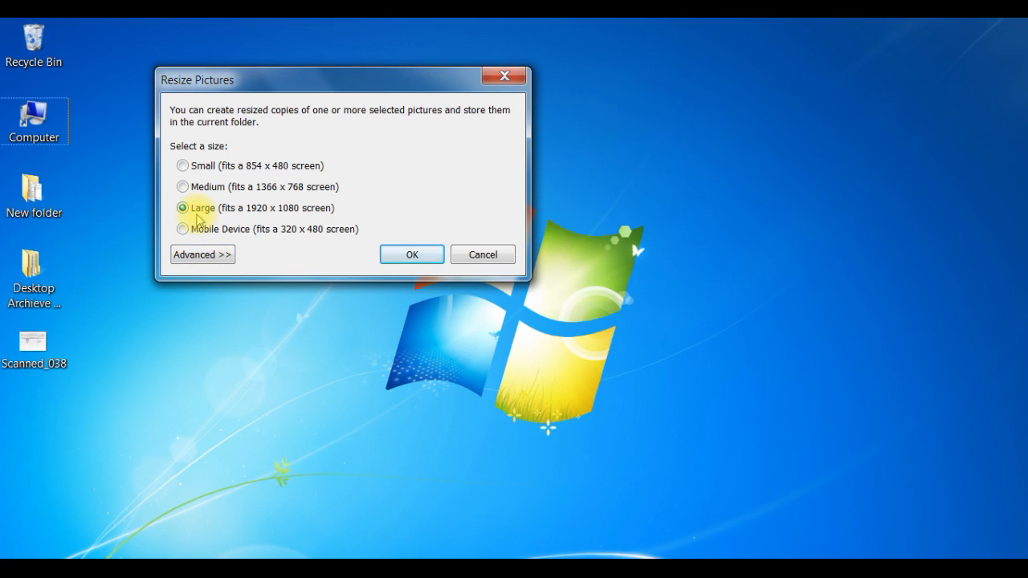
click(410, 254)
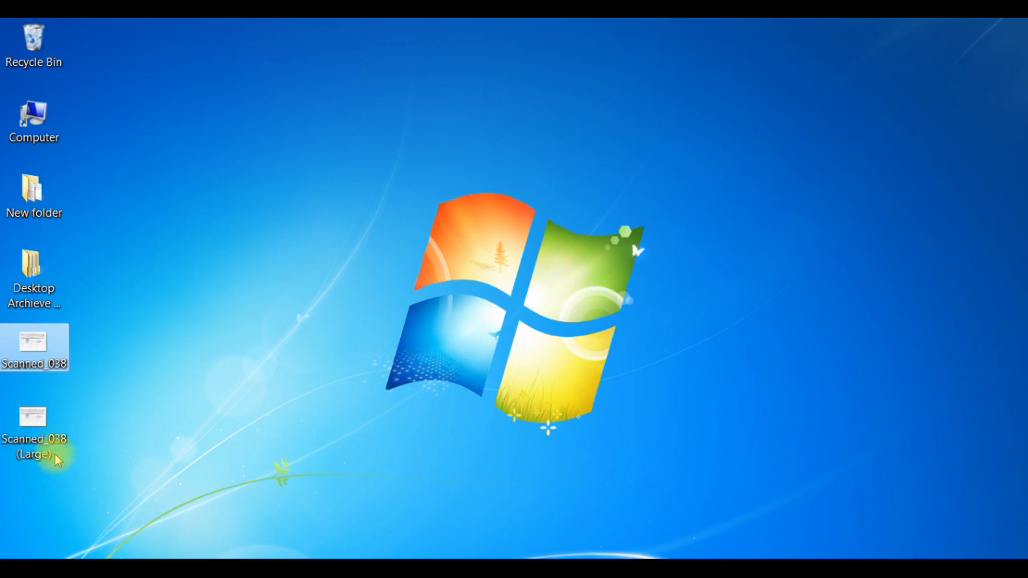
Inspect the table, stamp and signature of the original Scanned_038 image up close, closing it again.
mouse_move(51, 458)
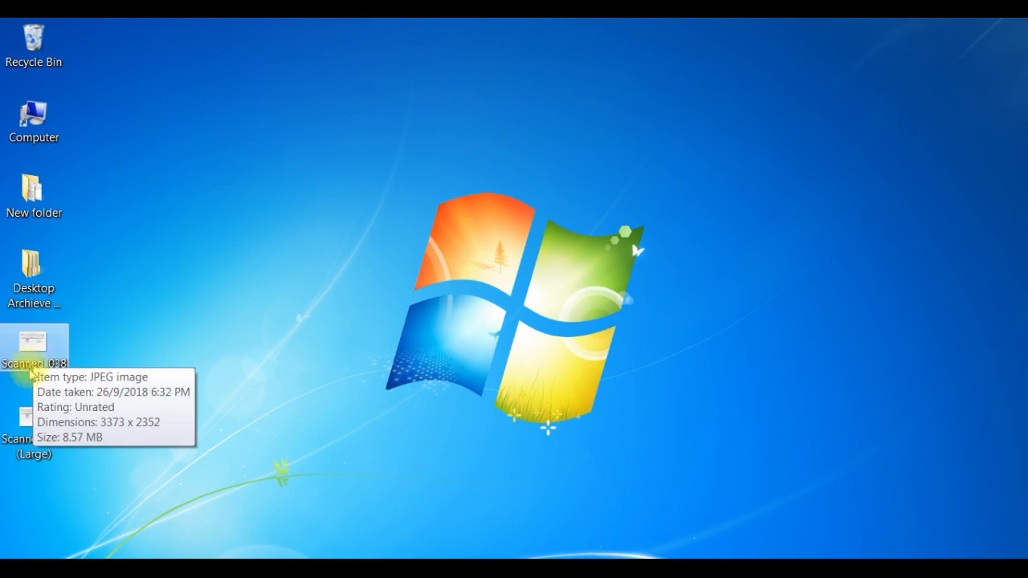
mouse_move(28, 439)
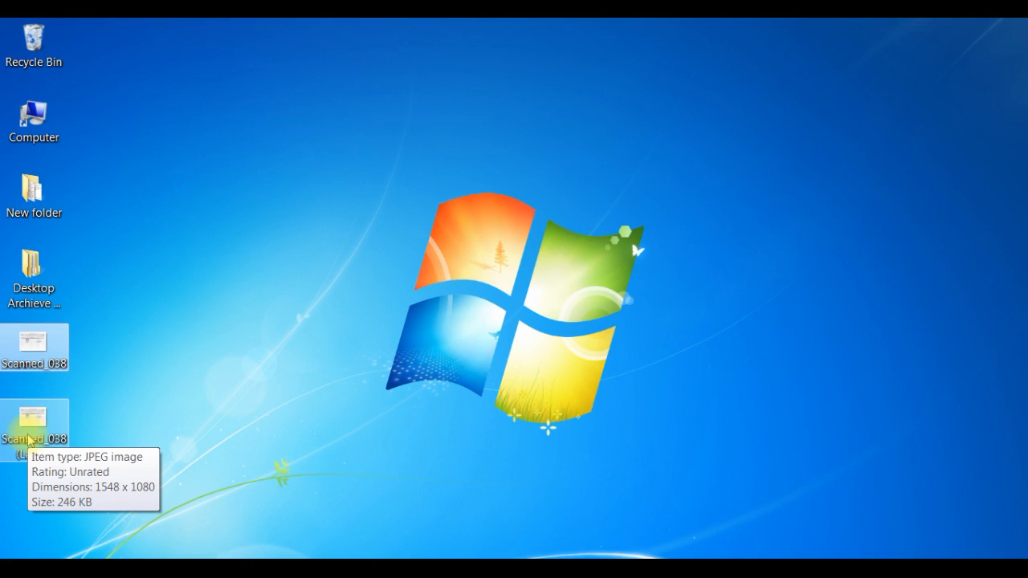
double_click(34, 345)
scroll(464, 345, up, 2)
drag(471, 291, 471, 470)
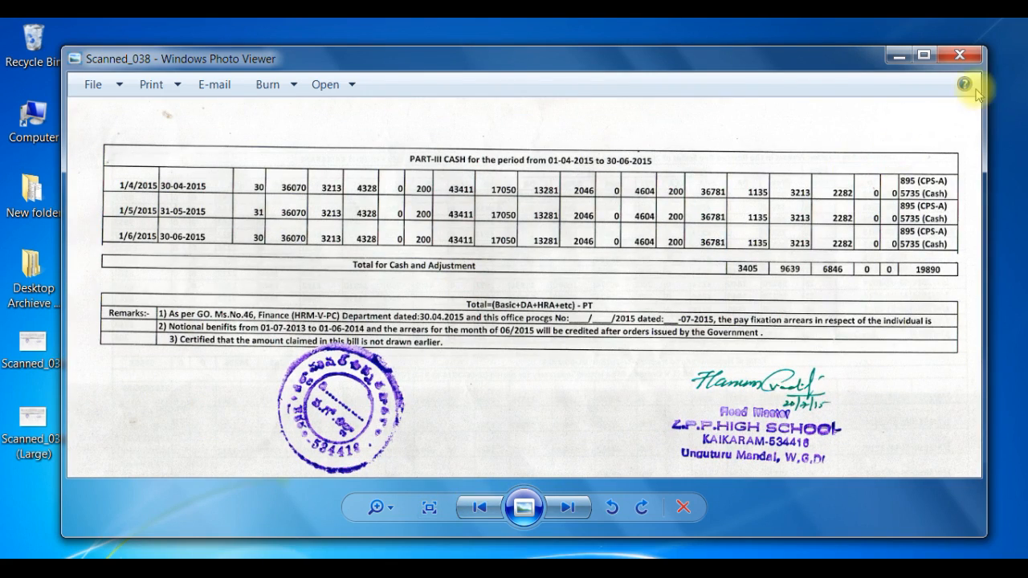
click(960, 55)
Open Scanned_038 (Large) and examine the legibility of its table, stamp and signature.
double_click(33, 434)
scroll(272, 363, up, 2)
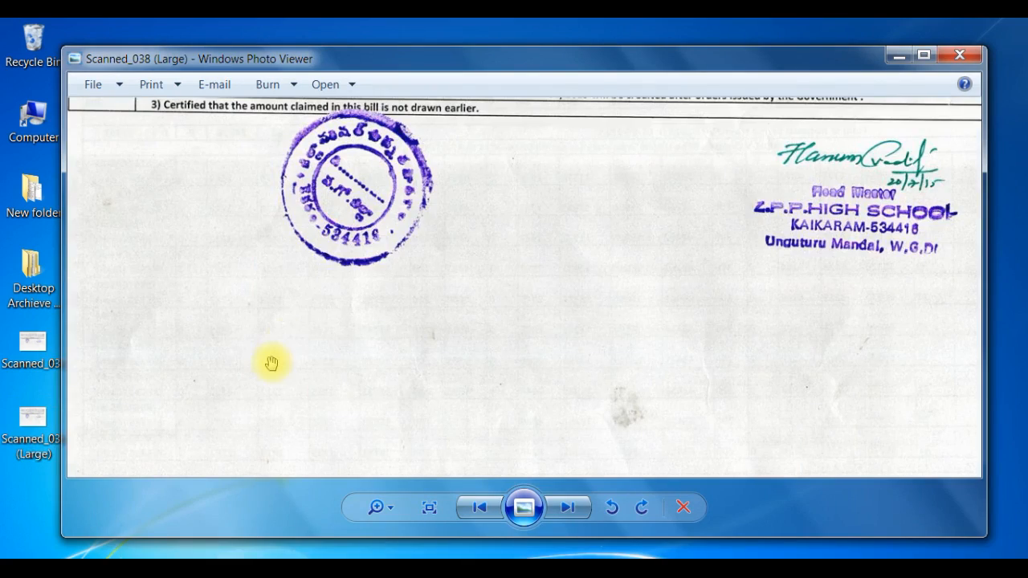
drag(348, 259, 340, 458)
scroll(395, 316, up, 1)
scroll(404, 297, down, 1)
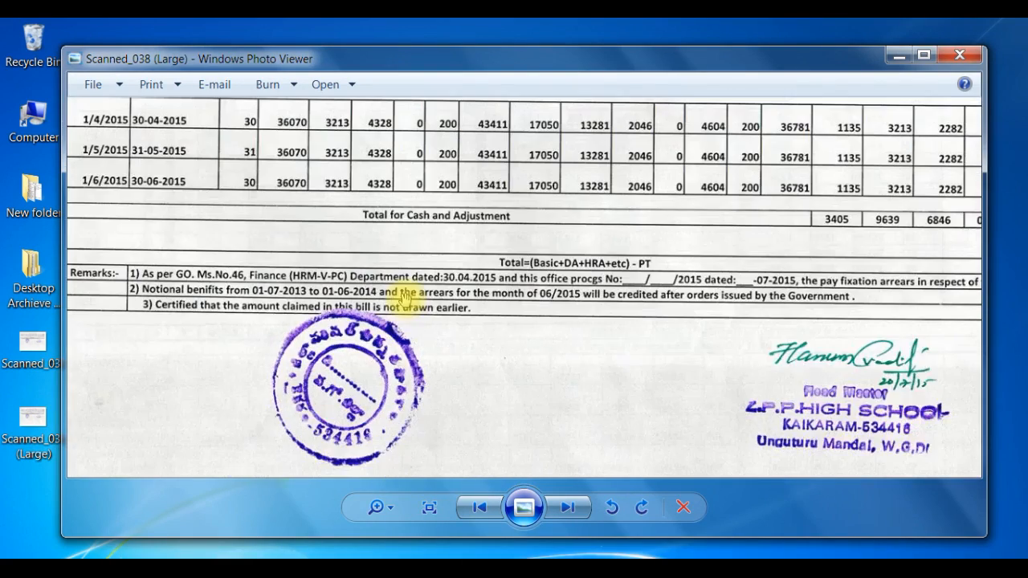
Check the whole lower part of Scanned_038 (Large), close it and return to the portal's Employee Details form in Chrome.
scroll(434, 265, down, 3)
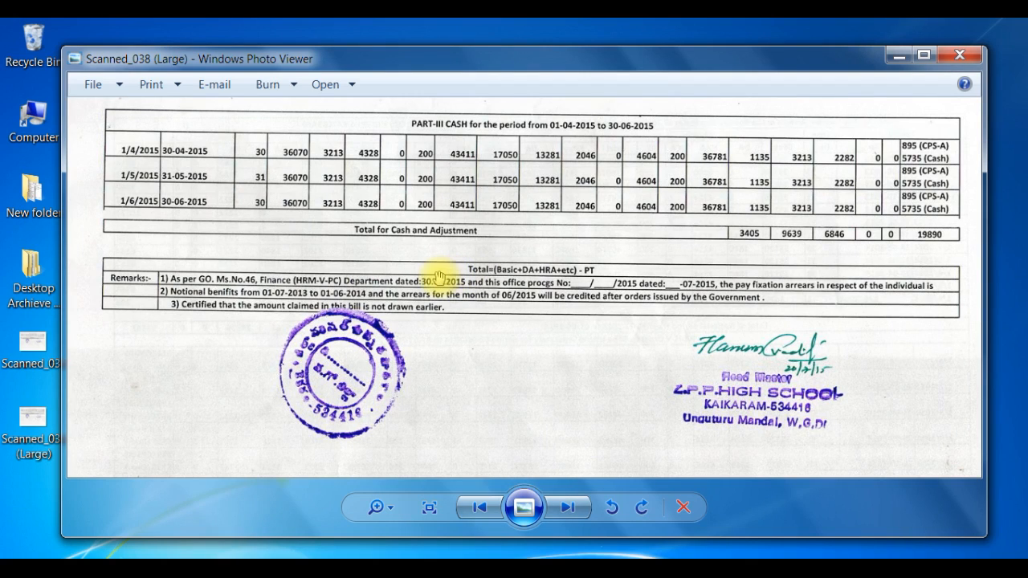
click(959, 54)
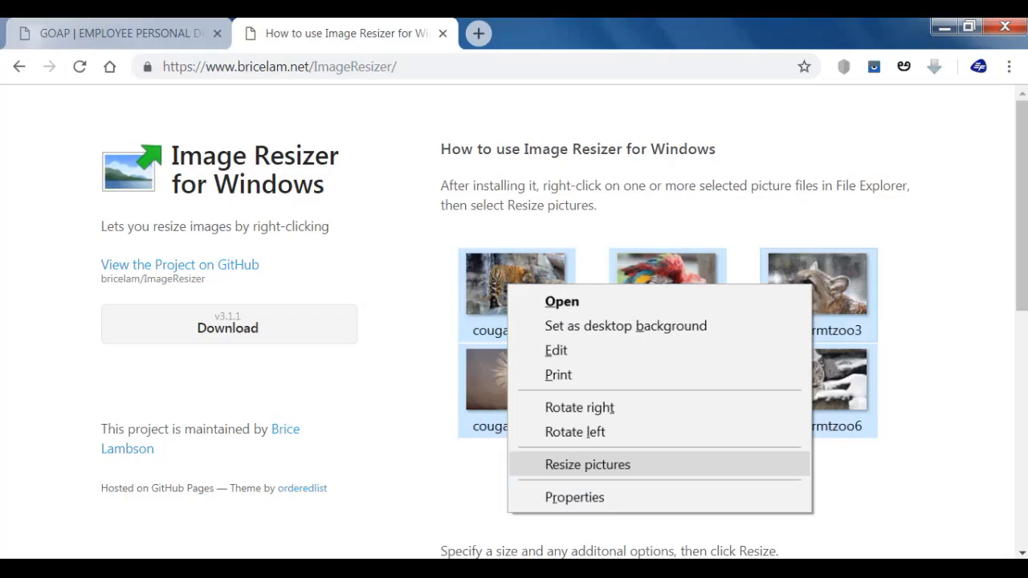
click(142, 29)
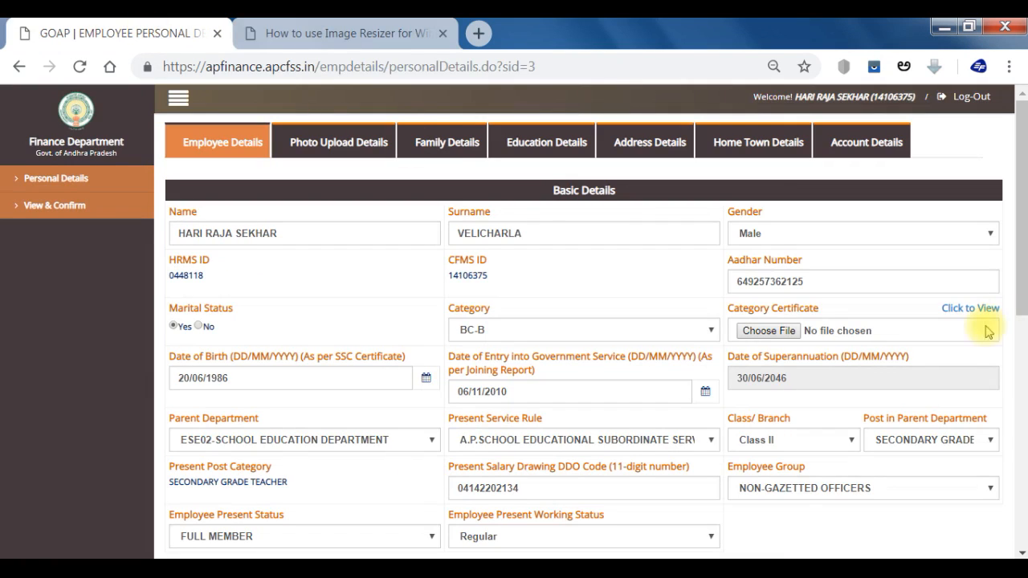
scroll(856, 353, down, 1)
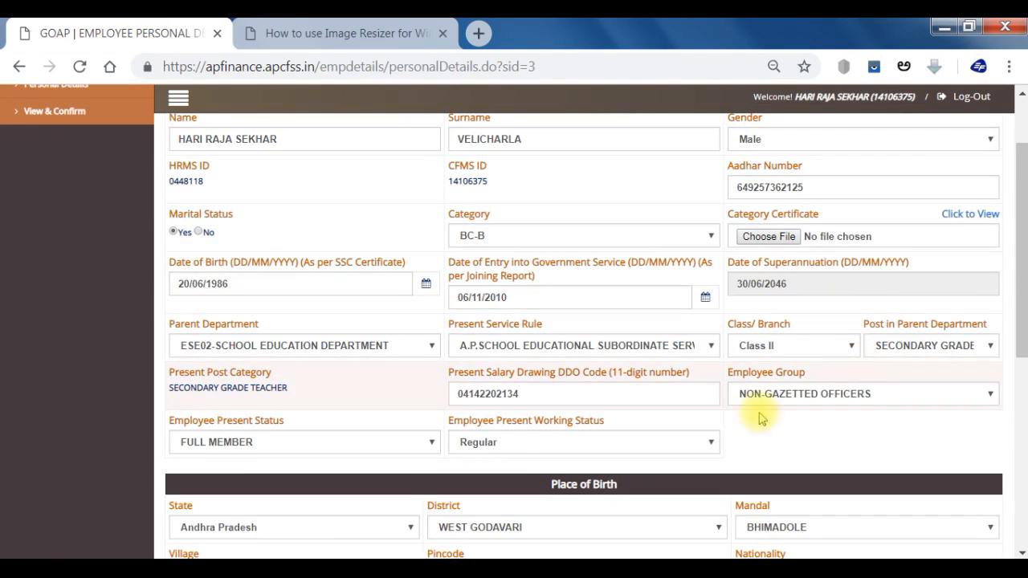
Search Google for "pdf compressor" in a new browser tab.
click(414, 32)
click(482, 32)
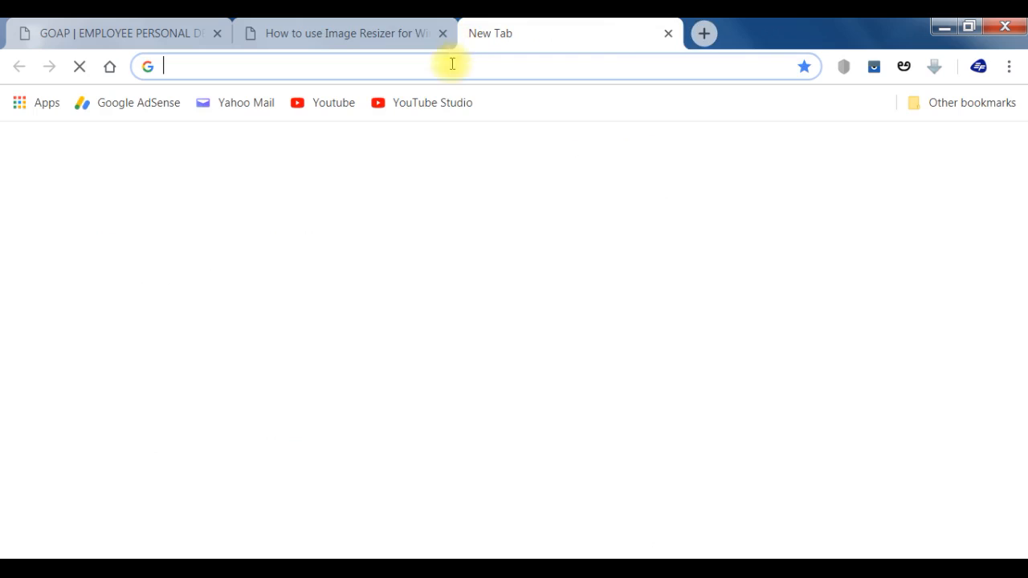
click(345, 32)
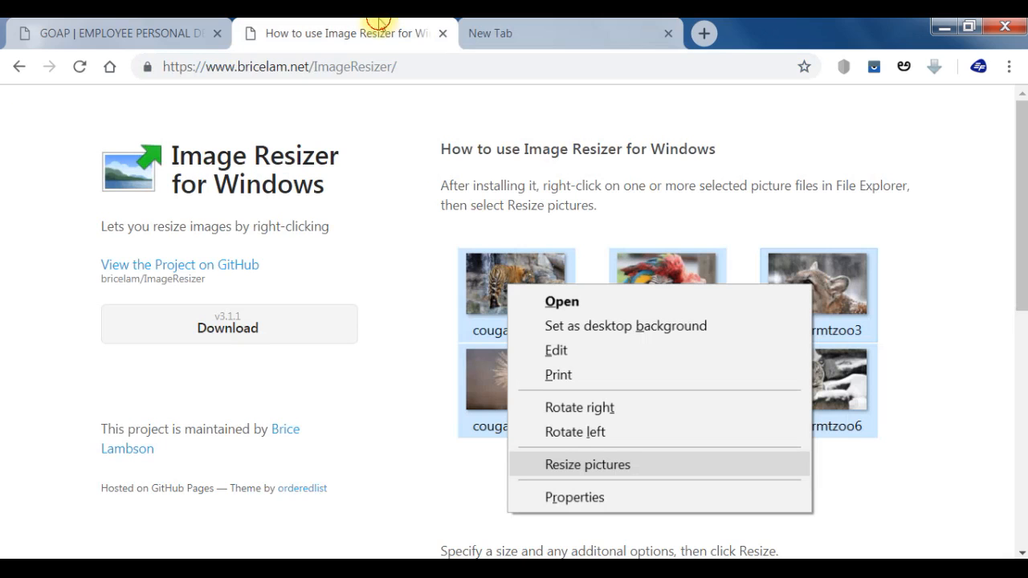
click(502, 33)
text(p)
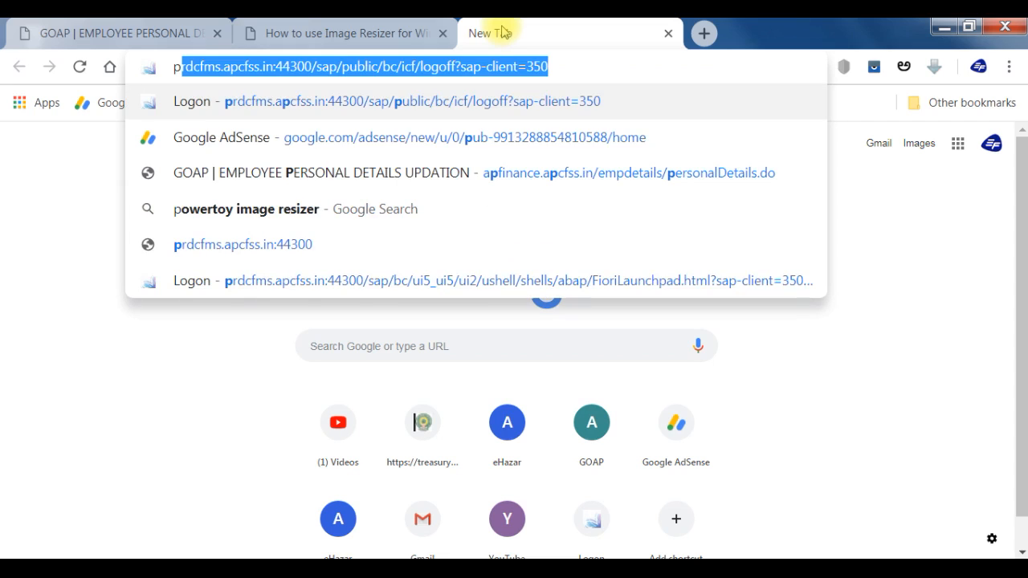
text(df)
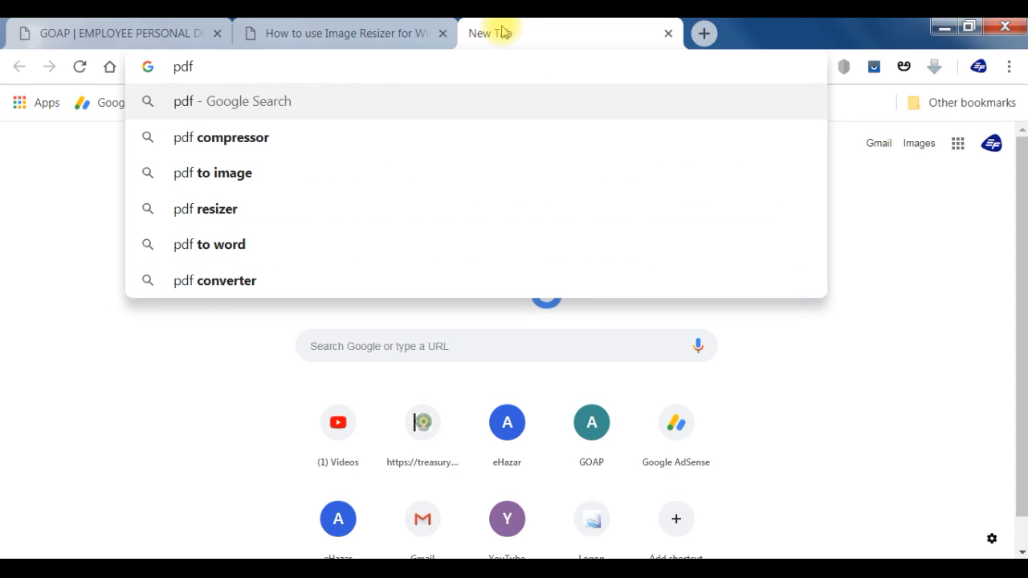
click(238, 137)
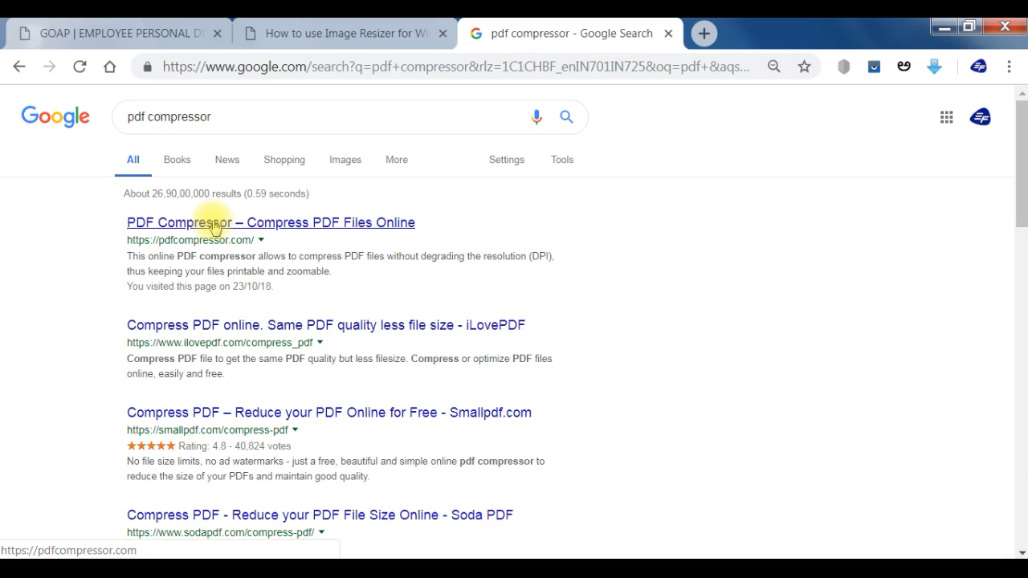
Return to the portal and review the Employee Details form, from Basic Details through Other Details and its certificate upload fields.
click(23, 33)
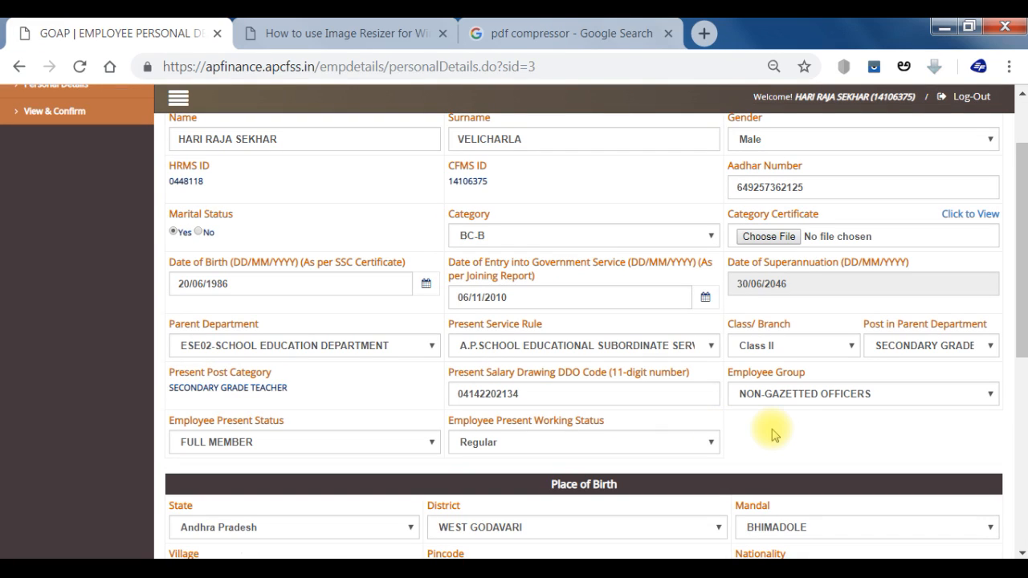
scroll(773, 432, down, 5)
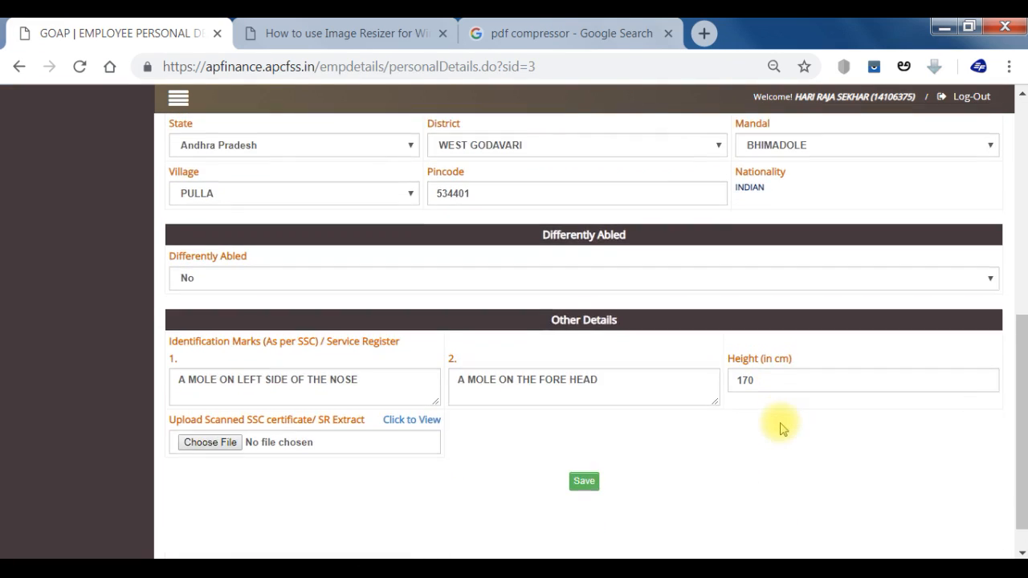
scroll(783, 430, up, 2)
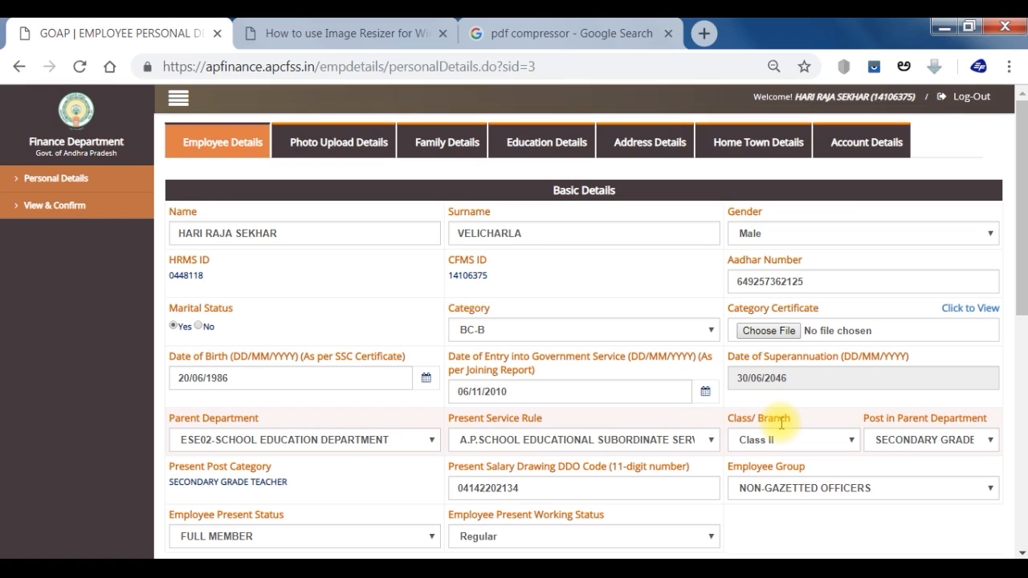
scroll(781, 422, down, 1)
scroll(781, 422, up, 1)
scroll(781, 422, down, 3)
scroll(780, 425, up, 3)
Review the Photo Upload Details fields and all columns of the Family Details table.
click(369, 153)
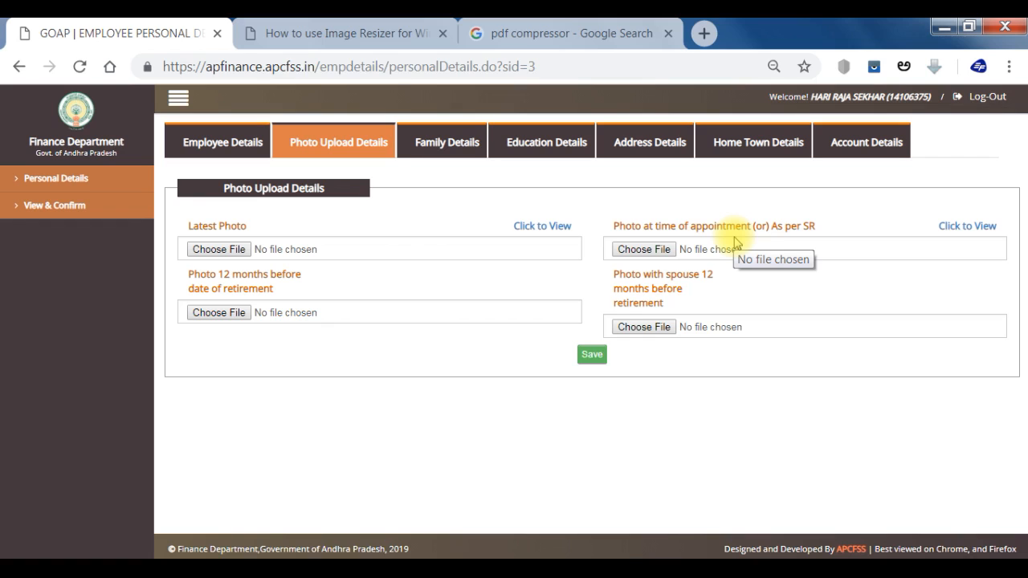
click(459, 147)
scroll(439, 294, down, 2)
scroll(466, 338, up, 2)
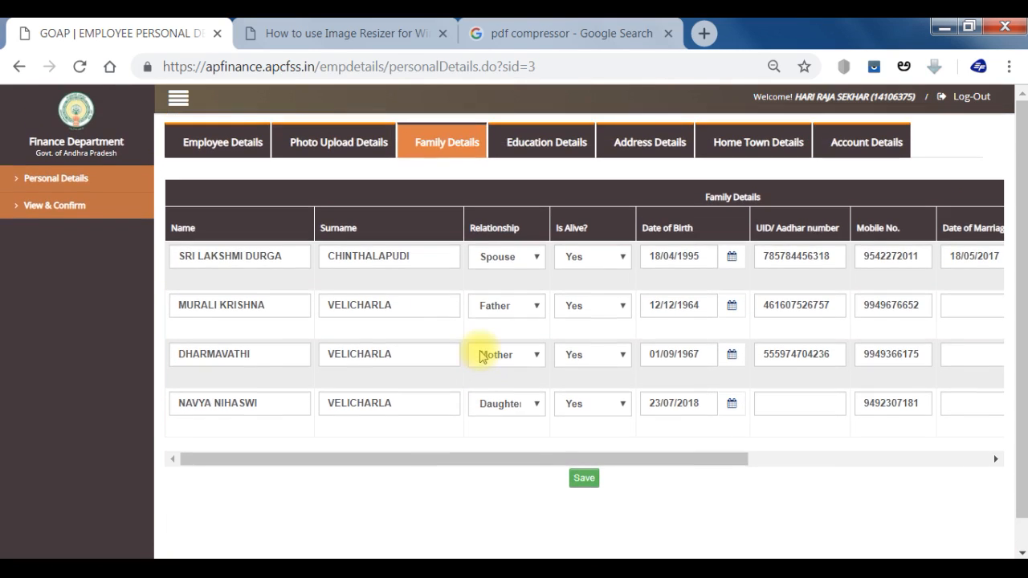
drag(356, 460, 872, 487)
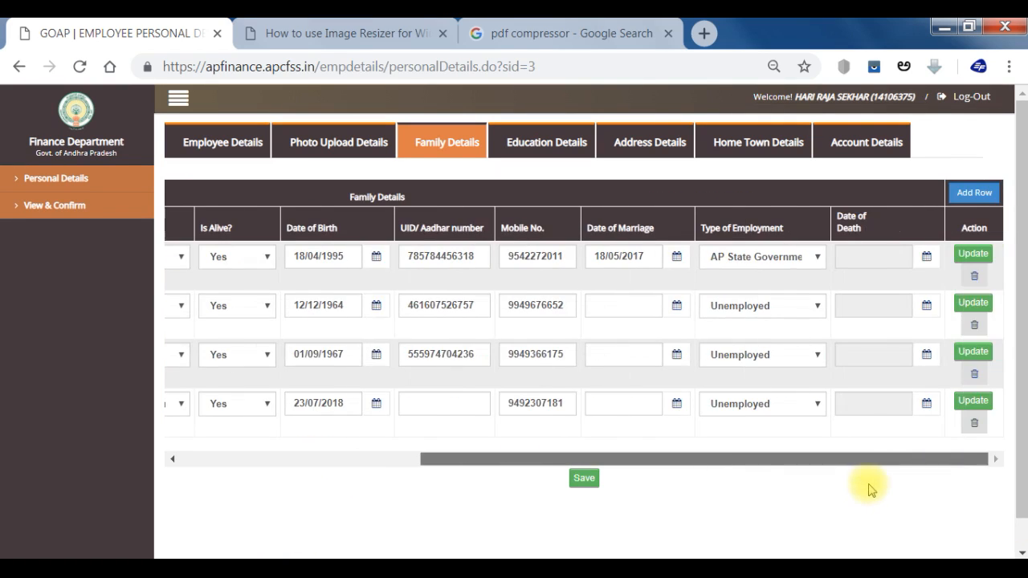
Review the Education Details table through its scanned certificate upload column, and the permanent and communication addresses in Address Details.
click(518, 143)
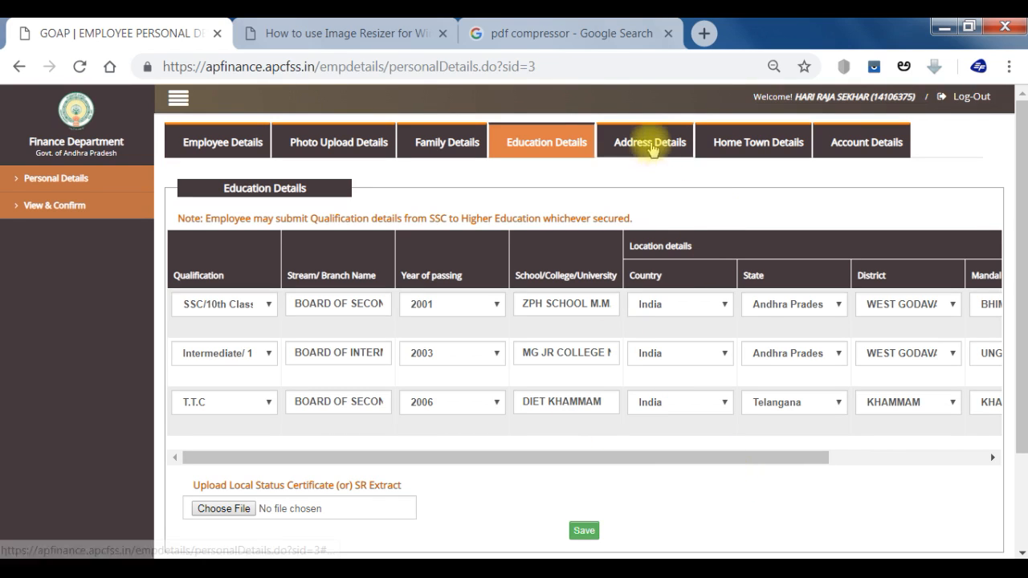
drag(634, 457, 863, 461)
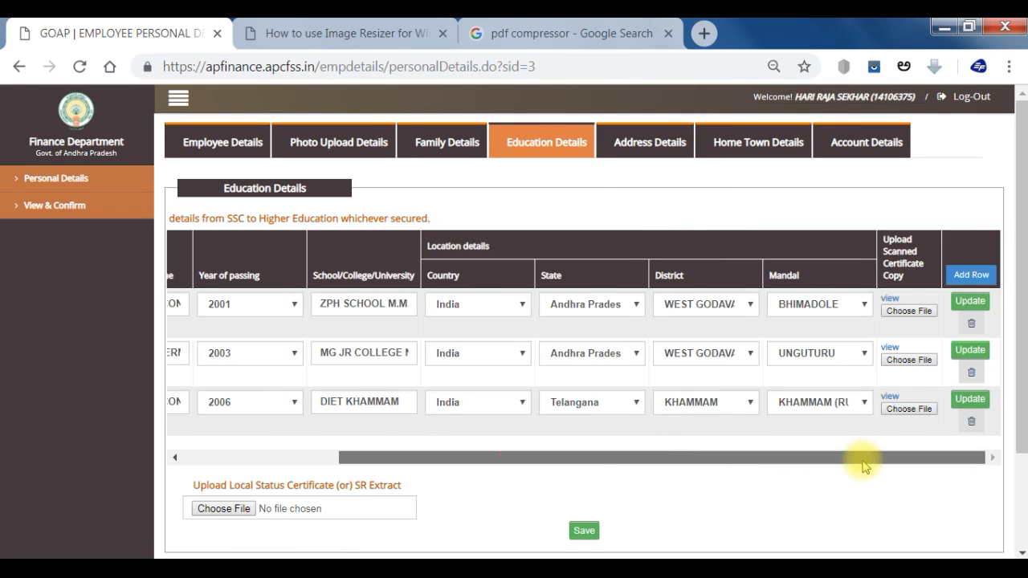
click(619, 143)
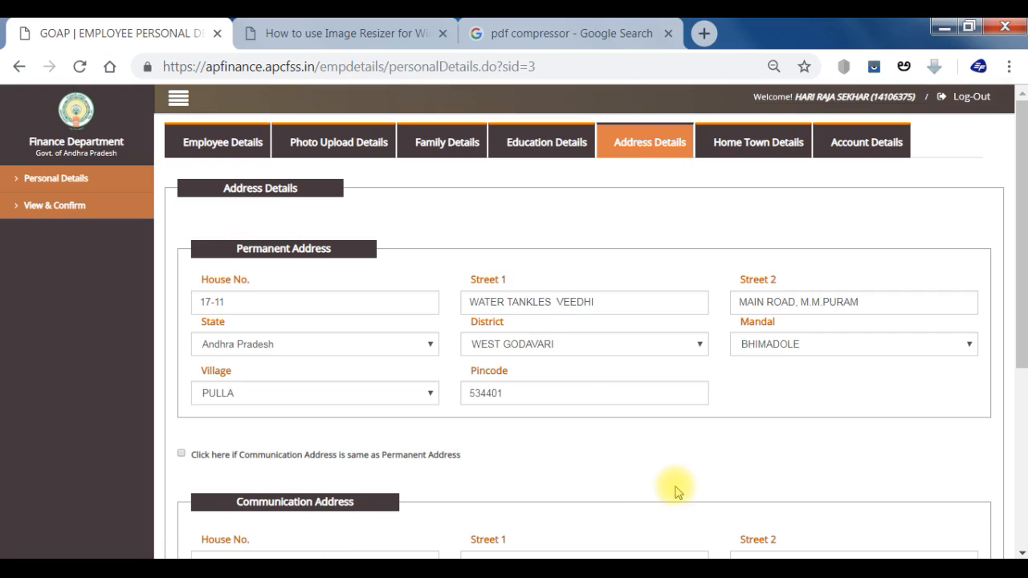
scroll(677, 475, down, 5)
scroll(678, 475, up, 5)
Review both the Submission - 1 and Submission - 2 sections of Home Town Details.
click(731, 145)
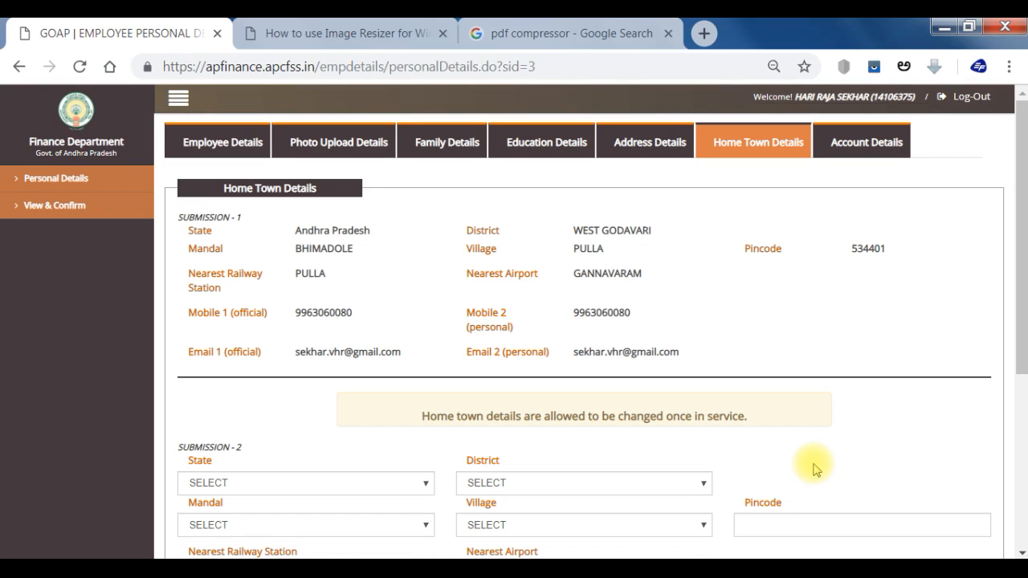
scroll(812, 468, down, 1)
scroll(723, 369, up, 1)
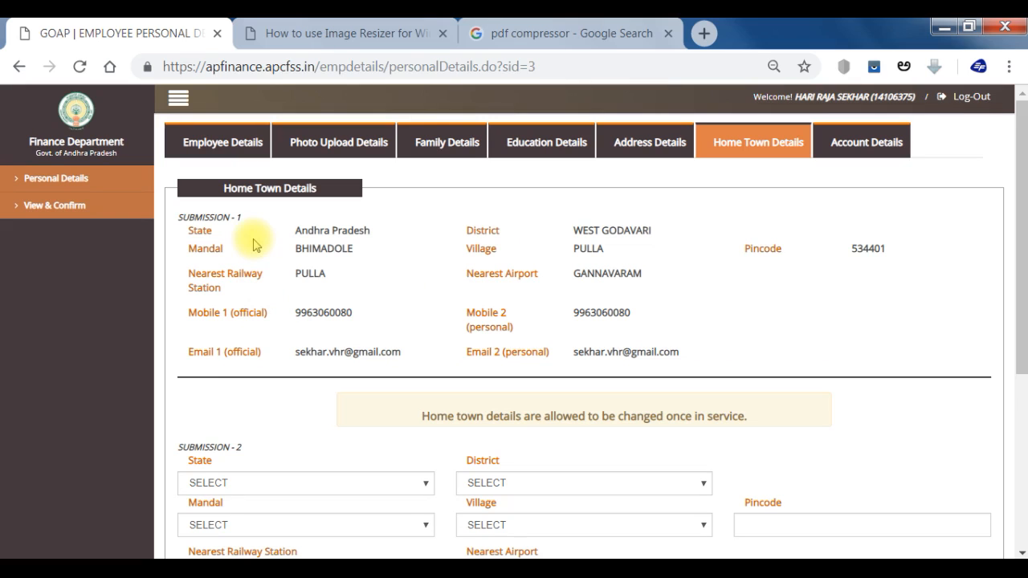
scroll(670, 381, down, 2)
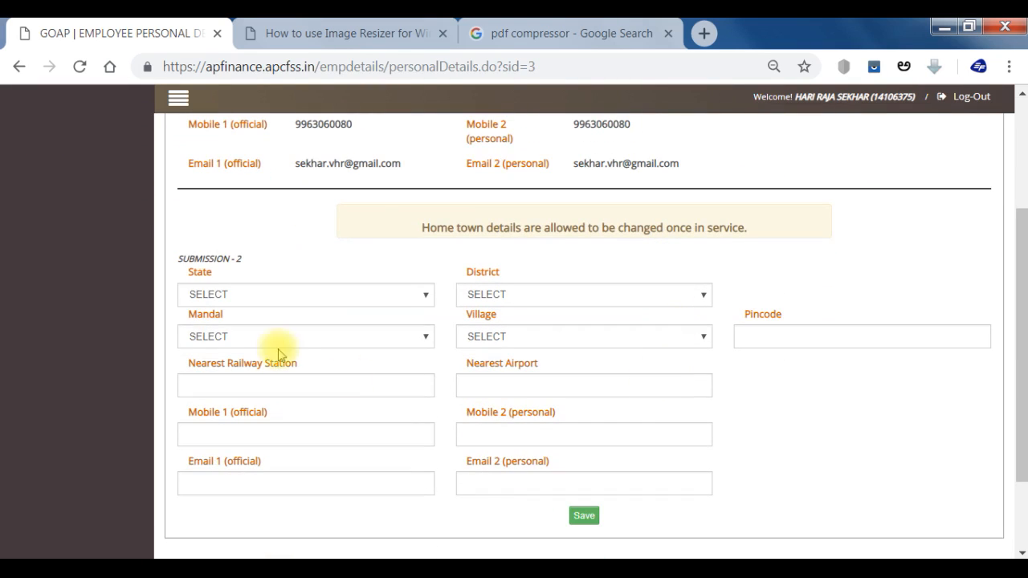
scroll(677, 384, up, 2)
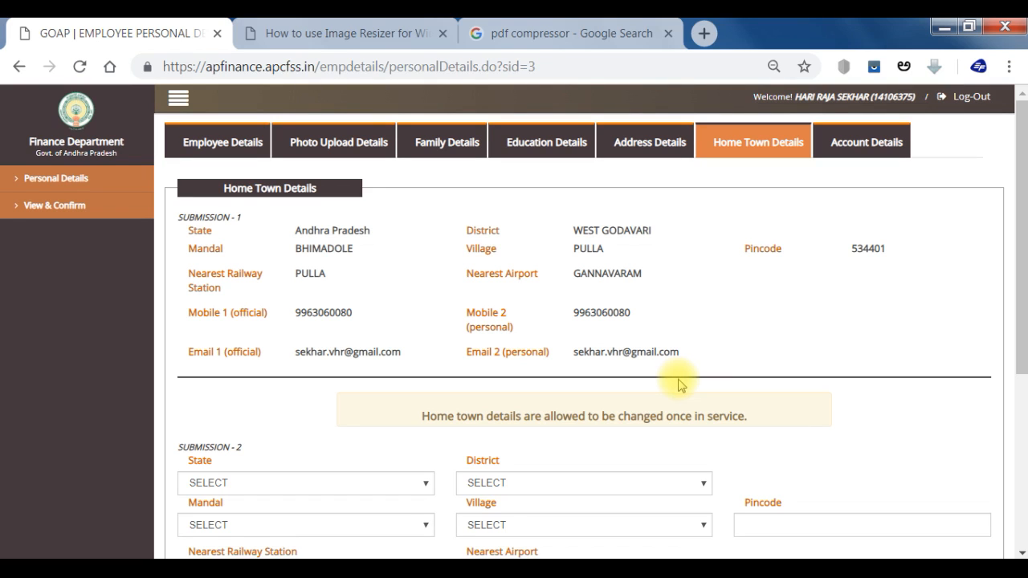
Review the bank, PAN, provident fund, PRAN and A.P.G.L.I. fields and their document uploads in Account Details.
click(856, 144)
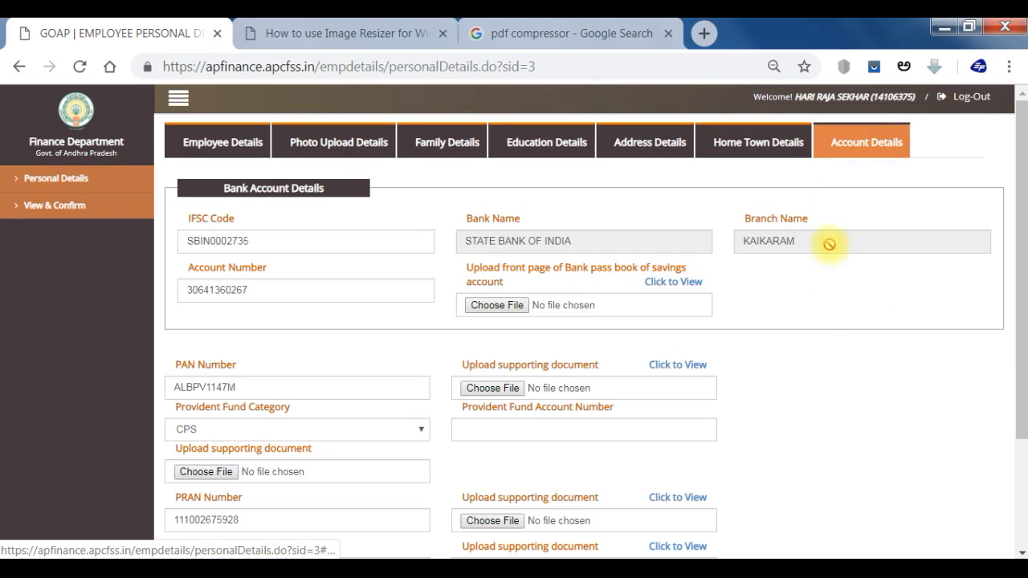
scroll(830, 273, down, 2)
scroll(566, 297, up, 1)
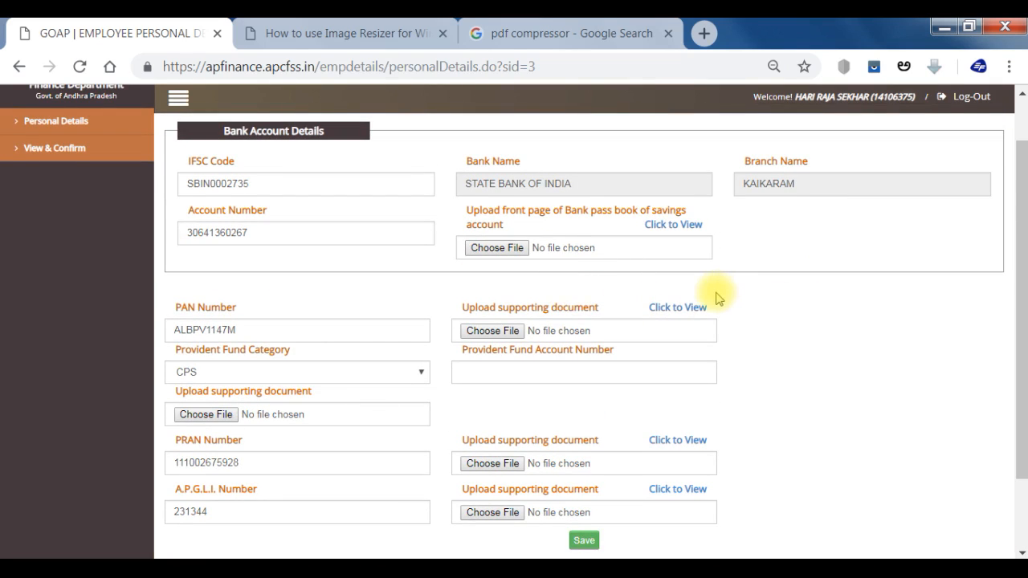
scroll(718, 294, down, 1)
scroll(787, 331, up, 2)
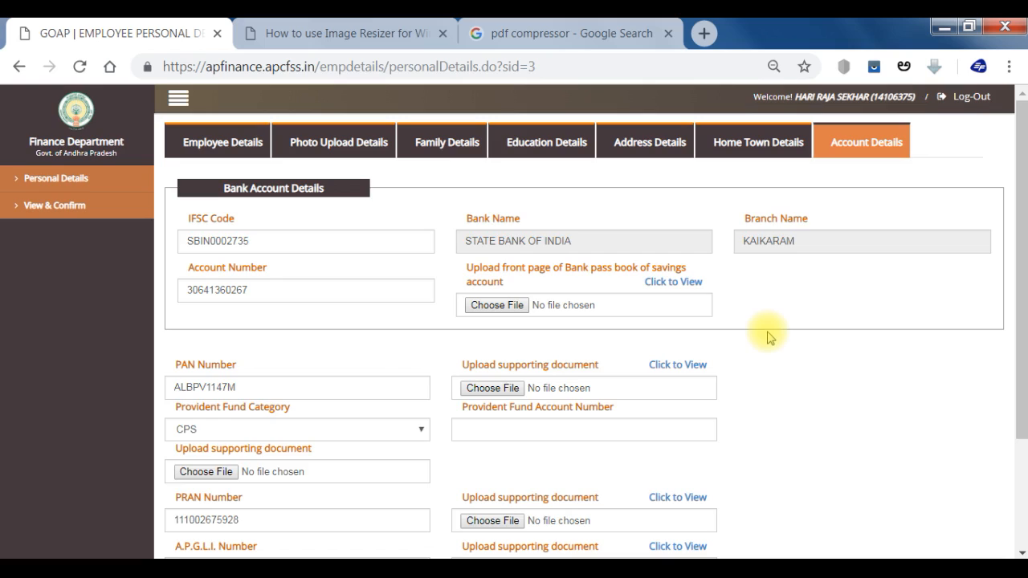
scroll(768, 338, down, 1)
scroll(768, 337, down, 1)
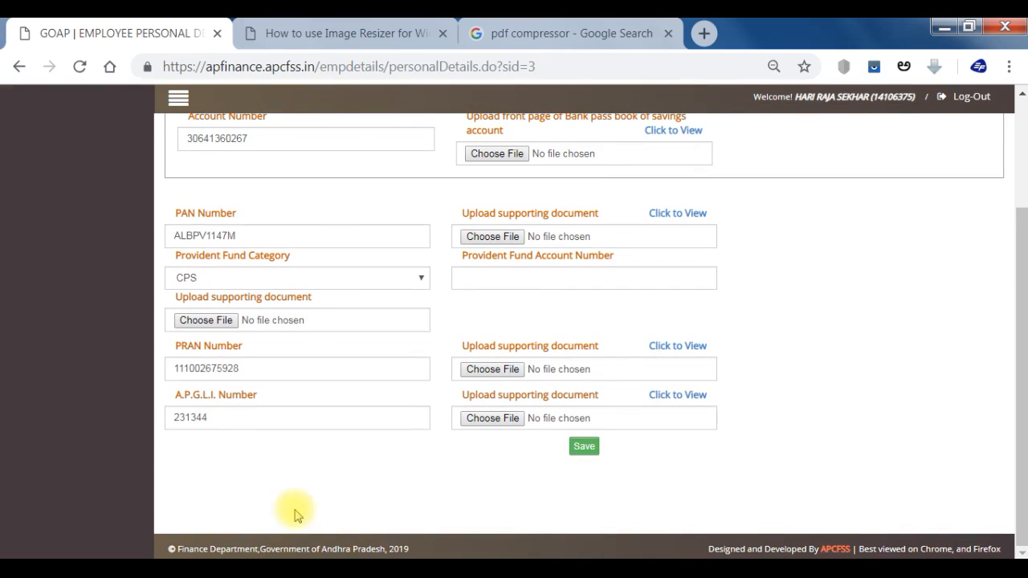
Highlight the number in the A.P.G.L.I. Number field to check its format, leaving it unedited.
click(285, 420)
drag(287, 420, 168, 421)
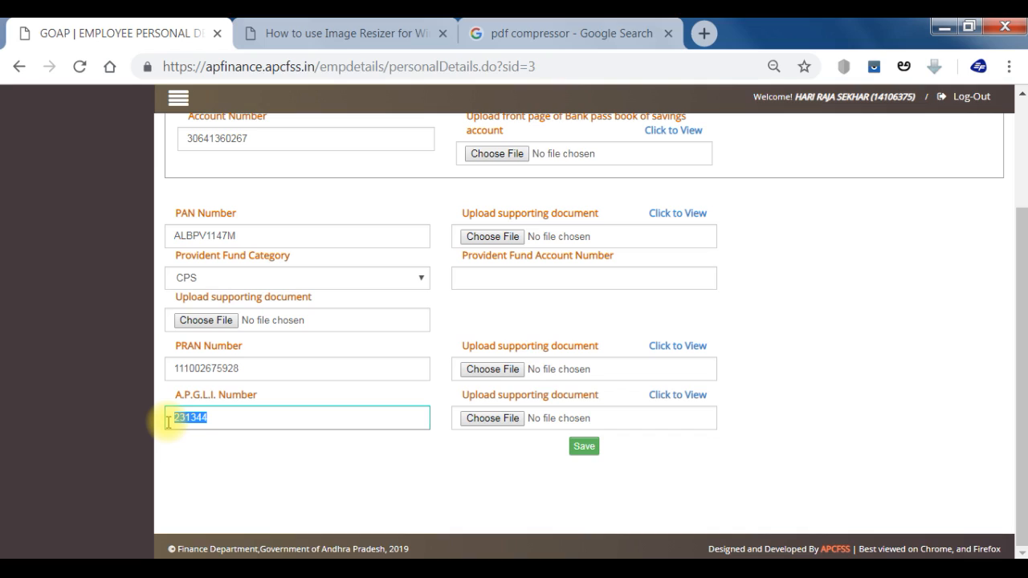
click(168, 419)
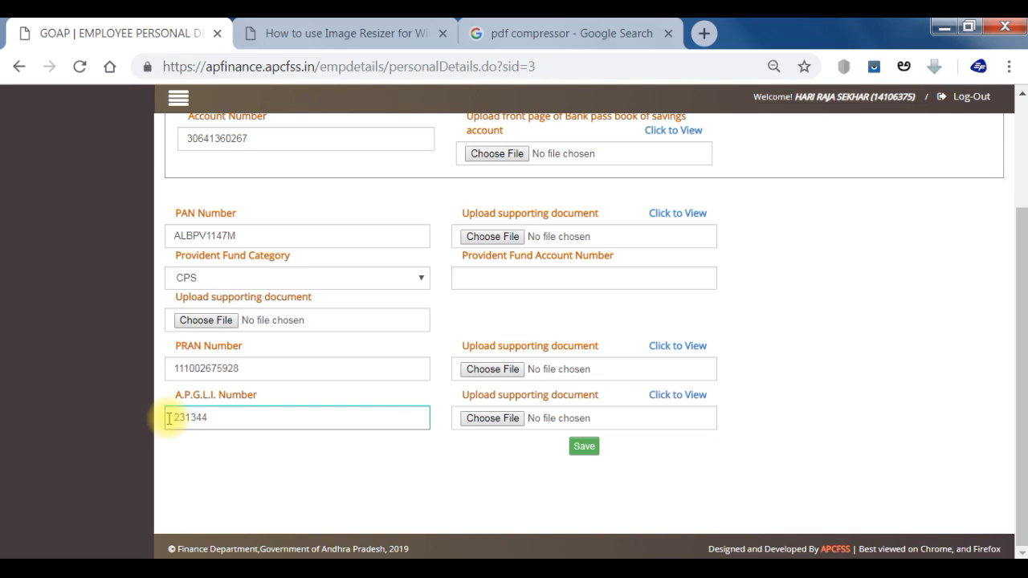
click(210, 418)
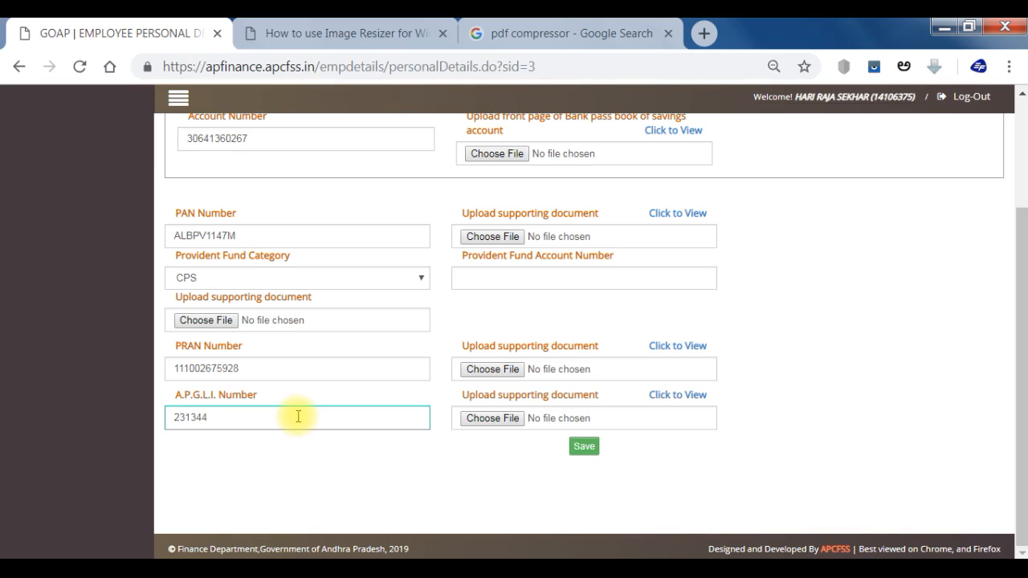
scroll(302, 410, up, 2)
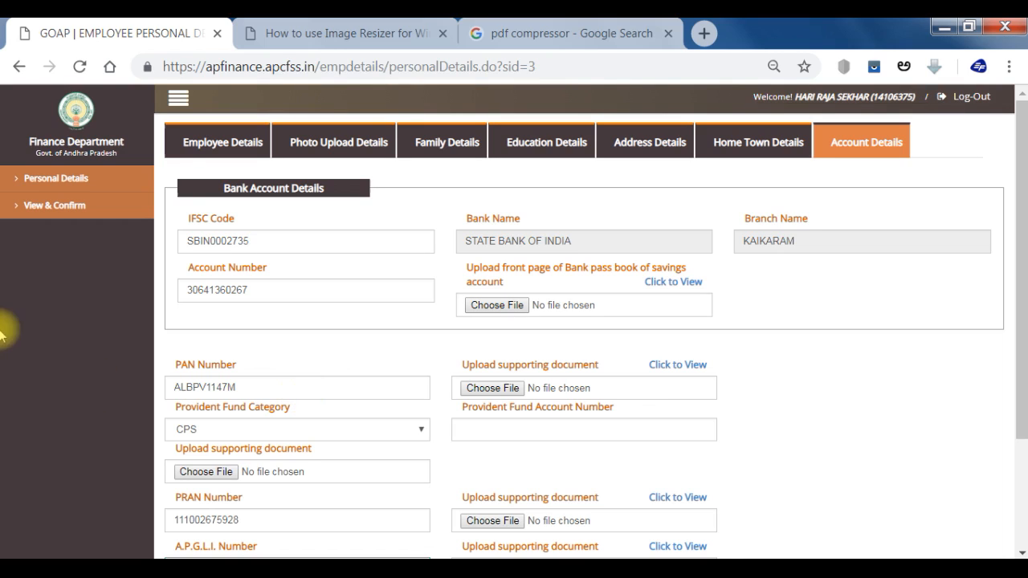
Open View & Confirm and look through the employee's place of birth, disability status and other details.
click(62, 208)
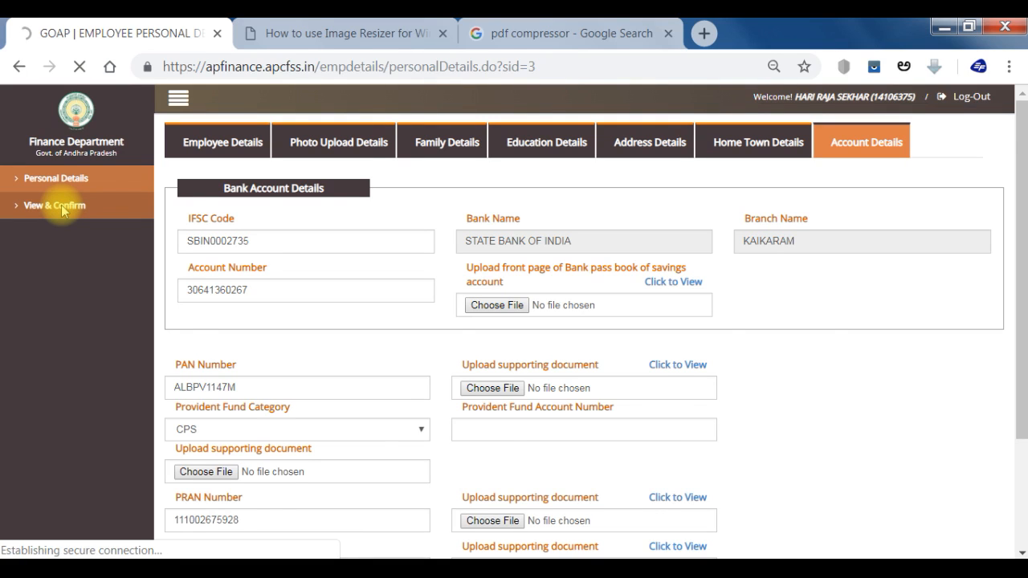
scroll(848, 456, down, 1)
scroll(845, 462, down, 3)
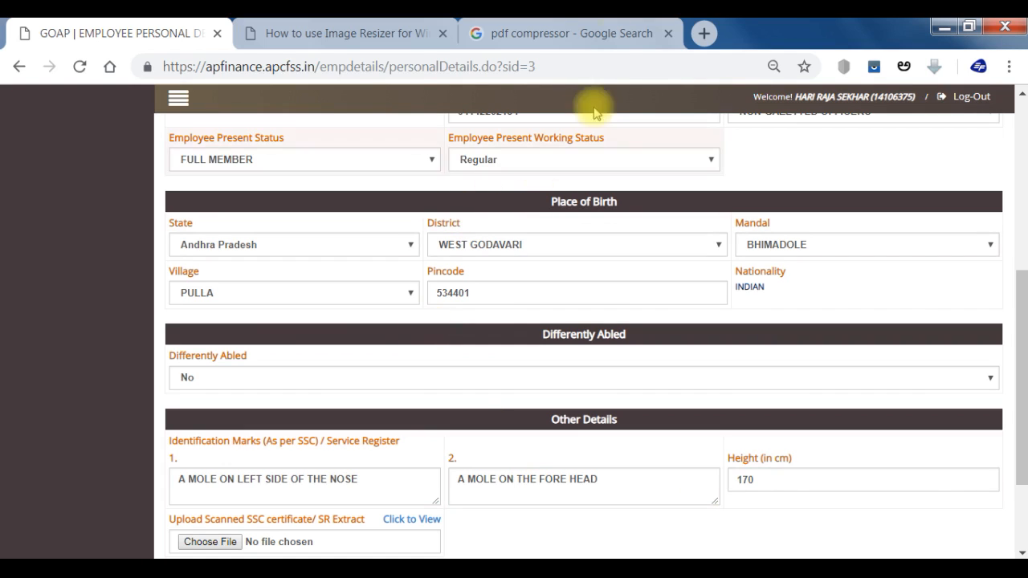
Open a blank Chrome tab and close the Image Resizer guide page.
click(701, 33)
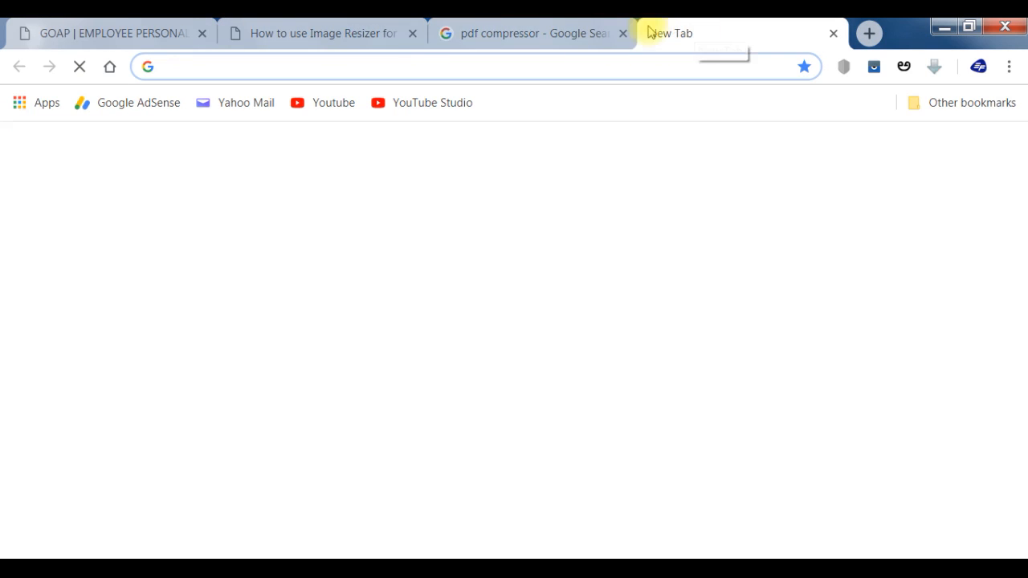
click(525, 32)
click(759, 36)
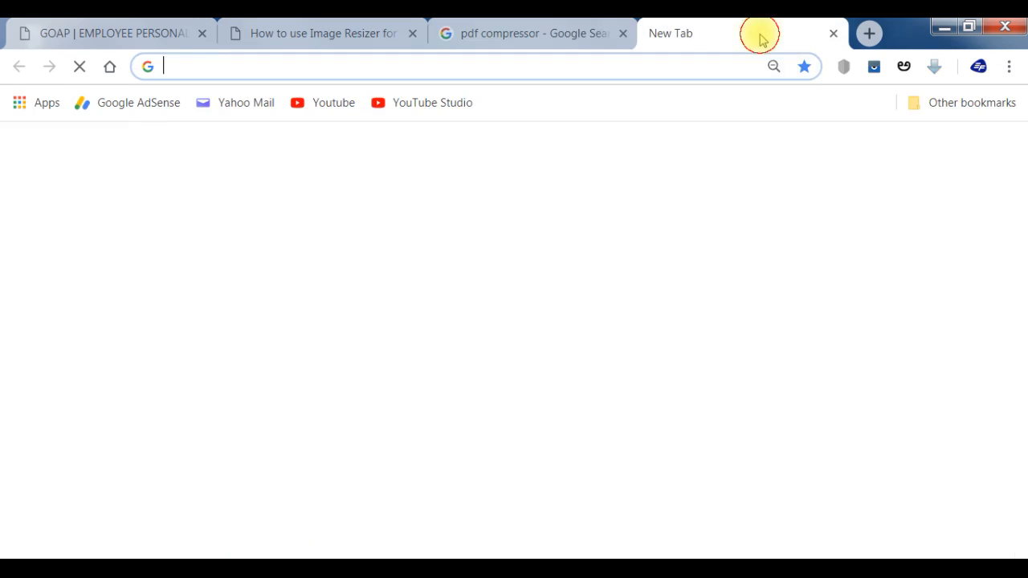
click(412, 33)
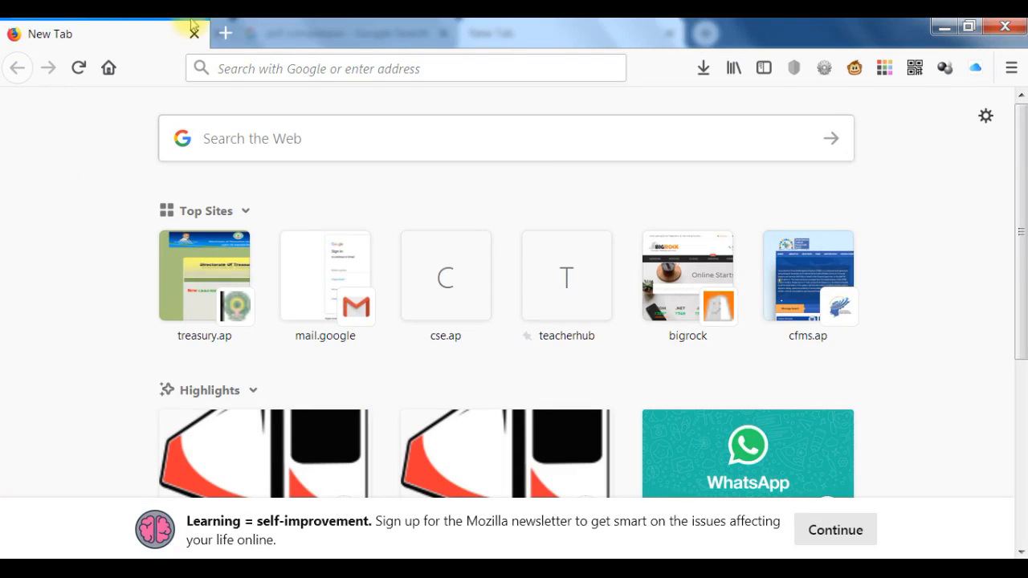
Open the ednforum.com home page in Firefox.
click(272, 70)
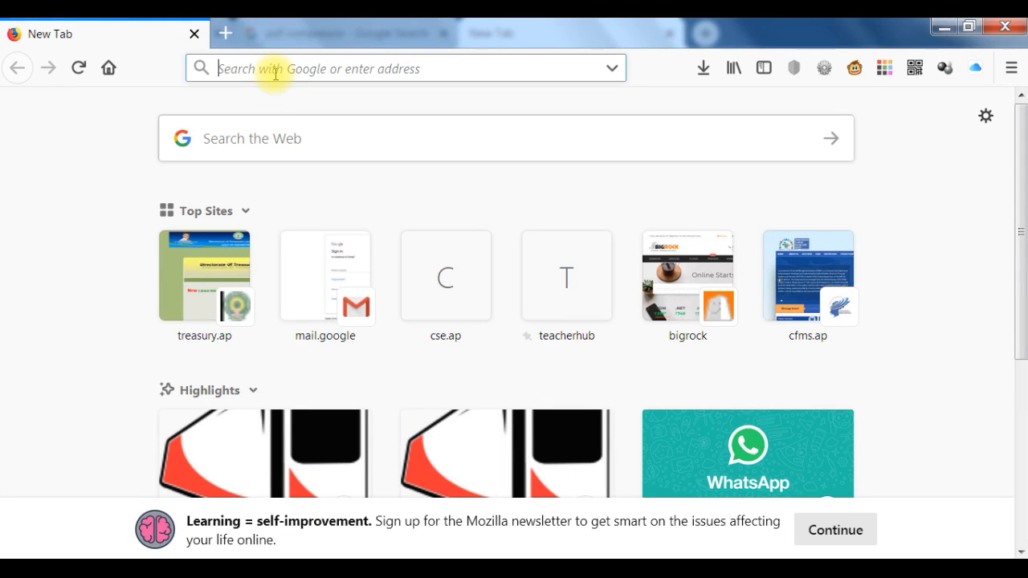
text(ednforum.com/)
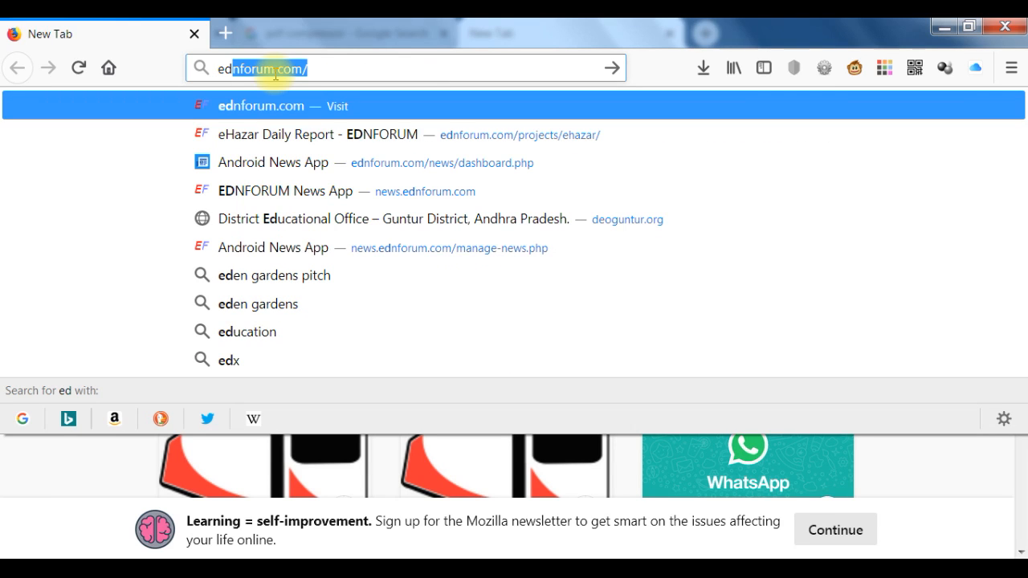
key(Down)
key(Down)
key(Up)
key(Up)
key(Up)
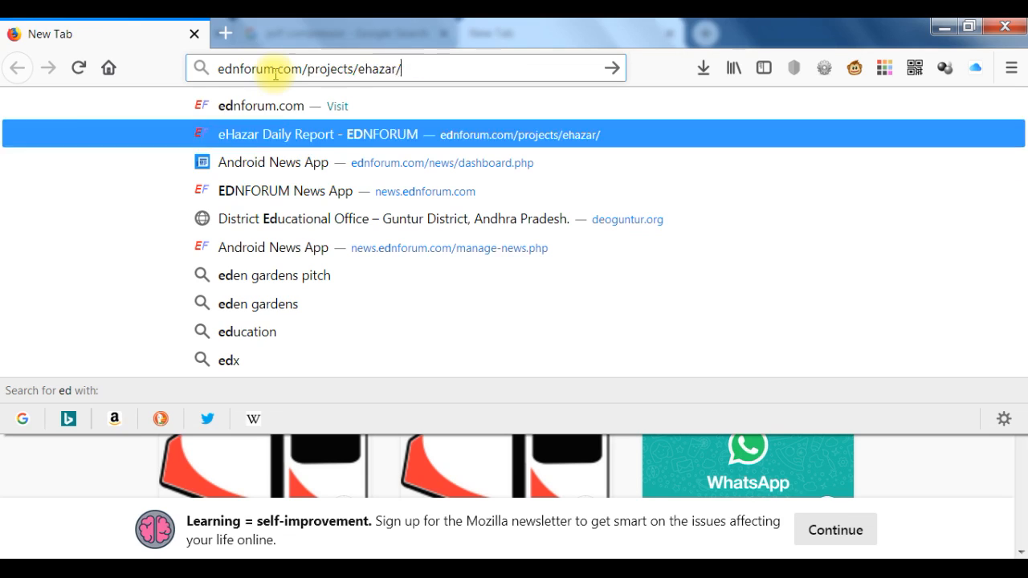
text(nforum.com/)
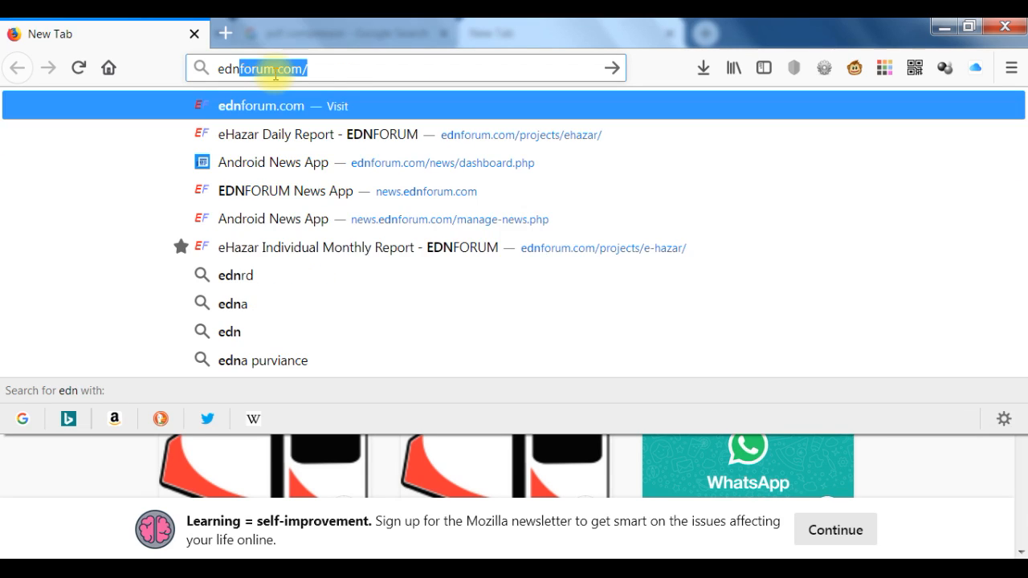
key(Return)
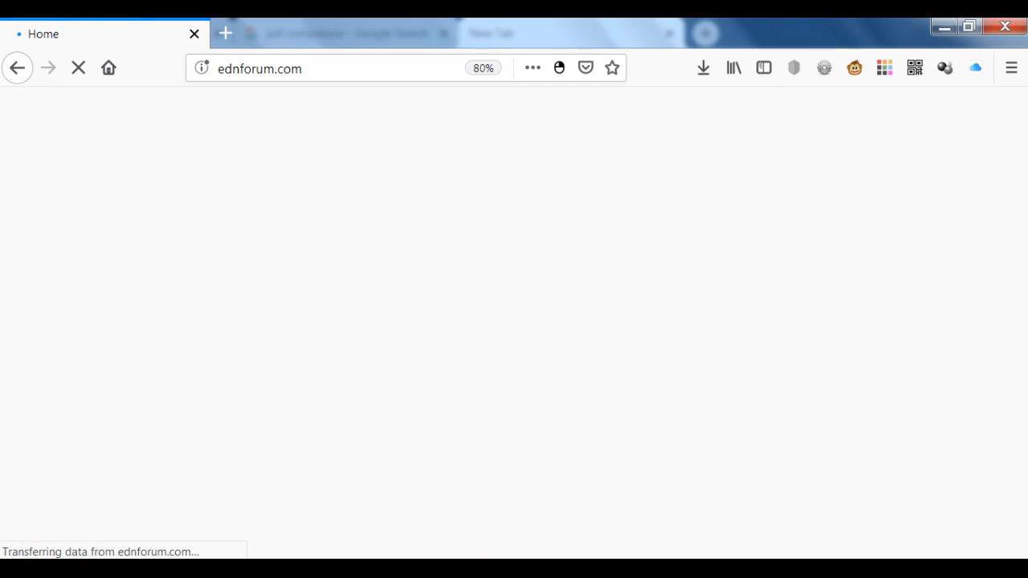
Switch to Chrome and open View & Confirm in the employee details portal.
click(514, 570)
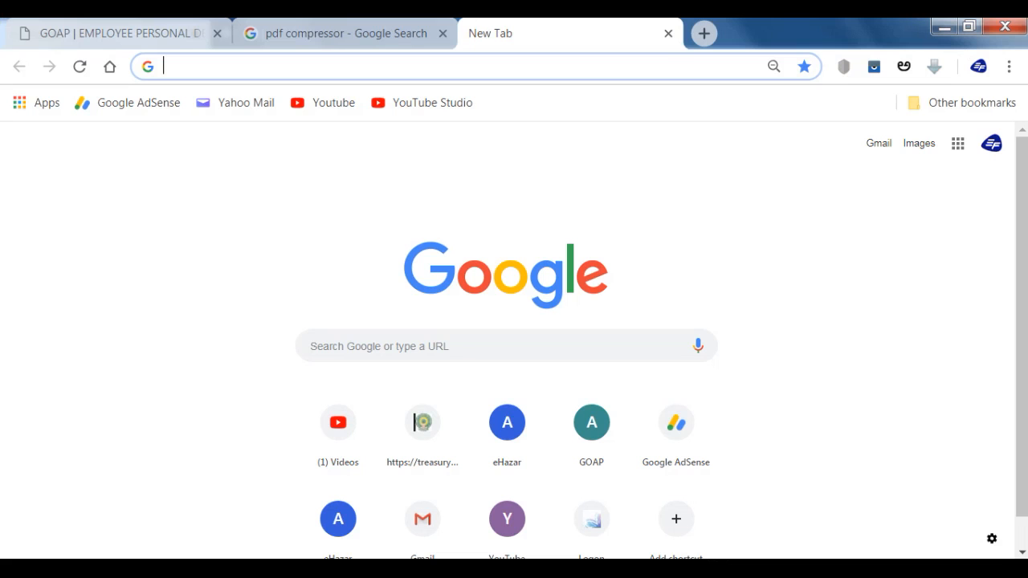
click(136, 24)
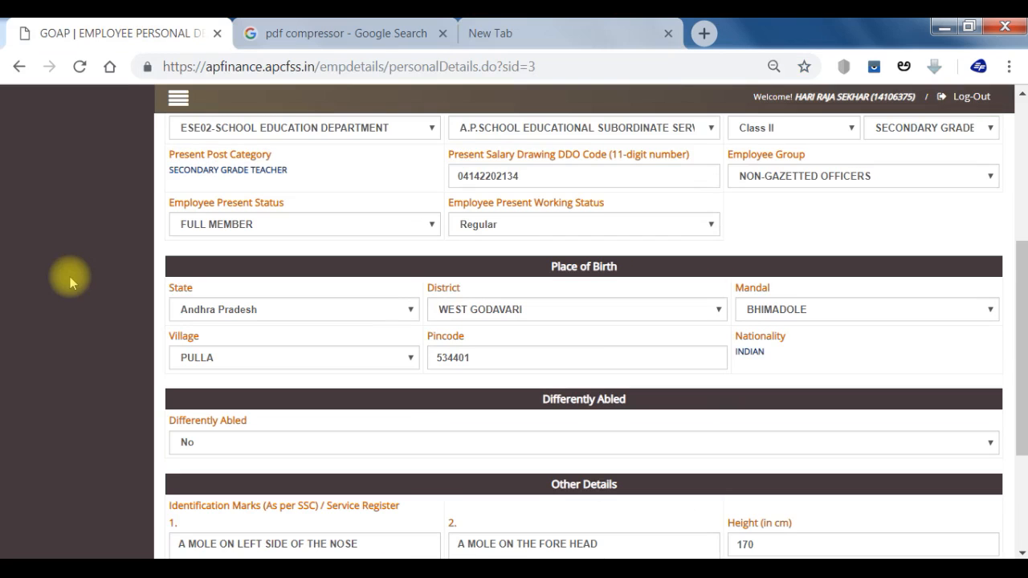
scroll(70, 283, up, 4)
click(52, 206)
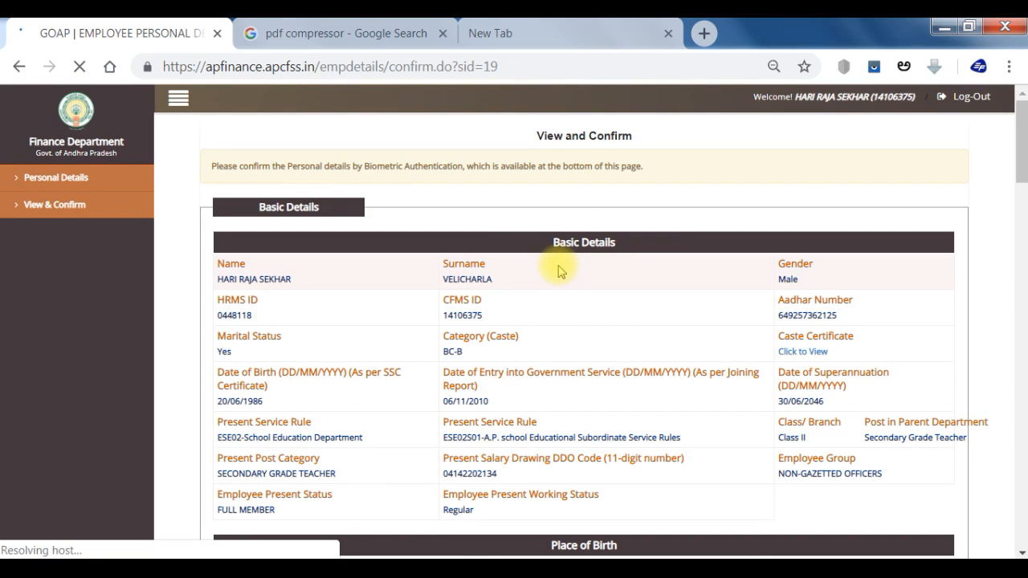
Review the View and Confirm summary from Basic Details through address and bank details down to the Biometric Authentication device selection.
scroll(383, 276, down, 3)
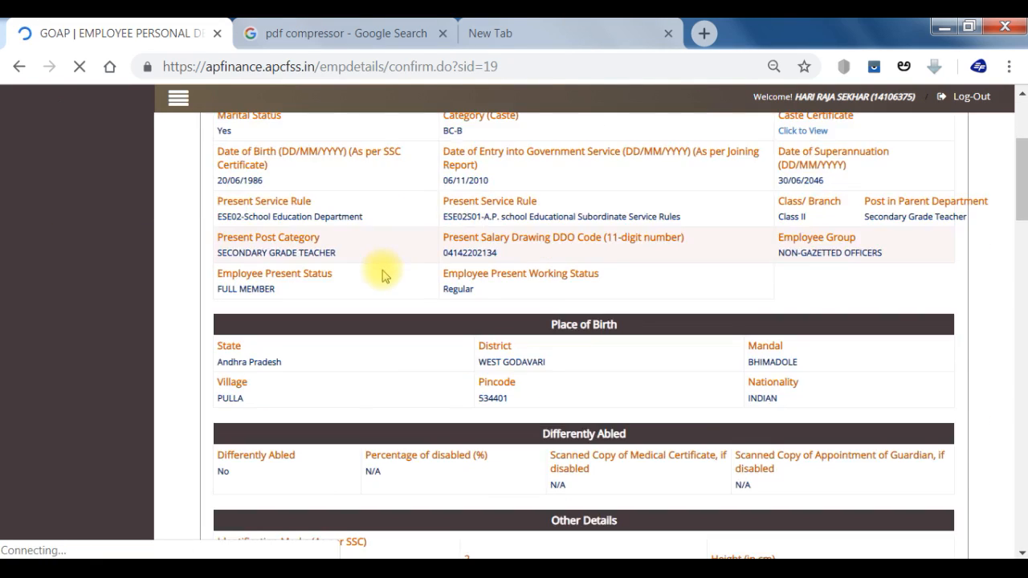
scroll(383, 276, down, 12)
scroll(1020, 355, up, 3)
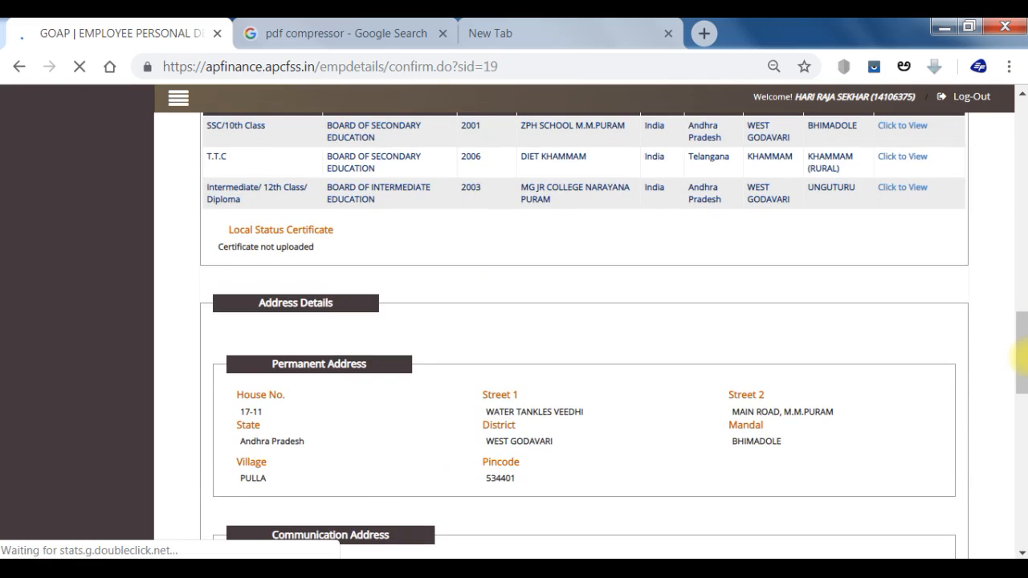
scroll(1021, 355, up, 12)
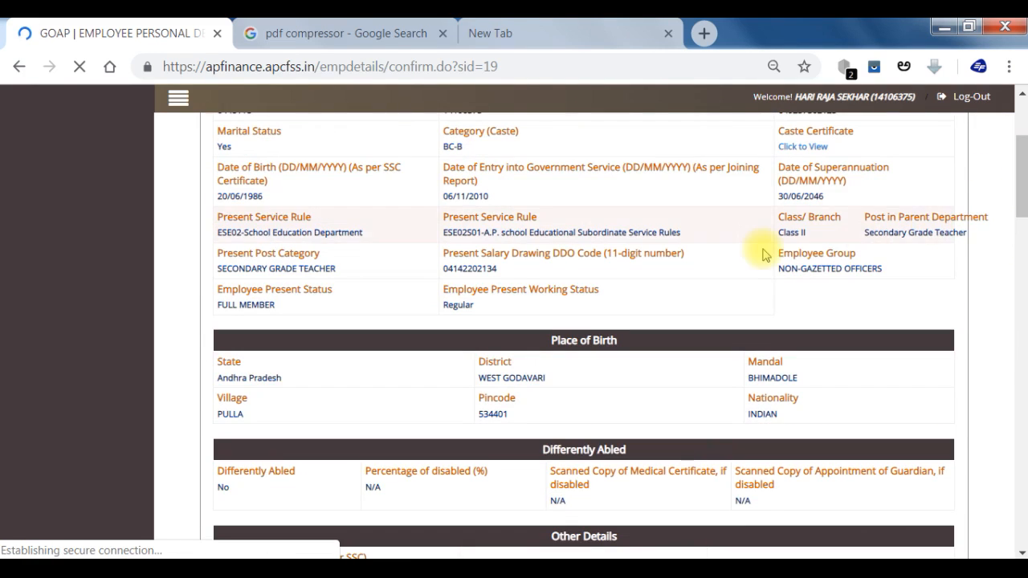
scroll(504, 253, up, 3)
scroll(496, 242, down, 1)
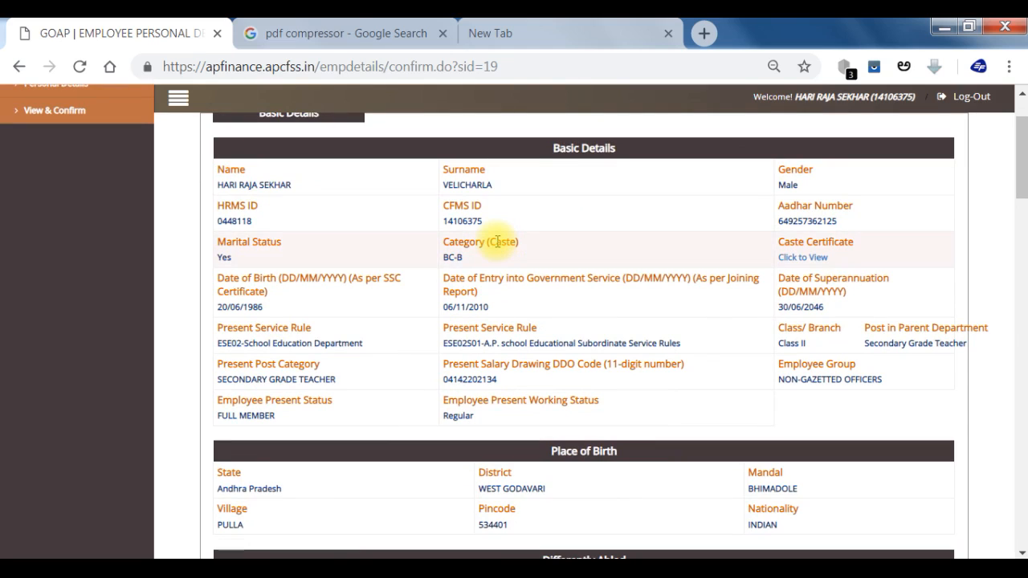
scroll(498, 241, down, 8)
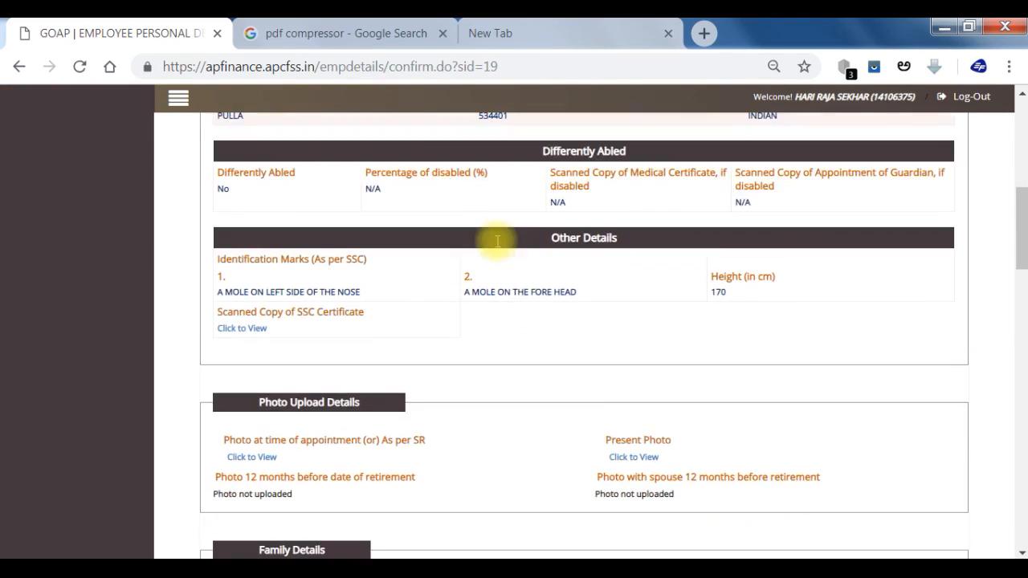
scroll(497, 246, down, 2)
scroll(496, 247, down, 8)
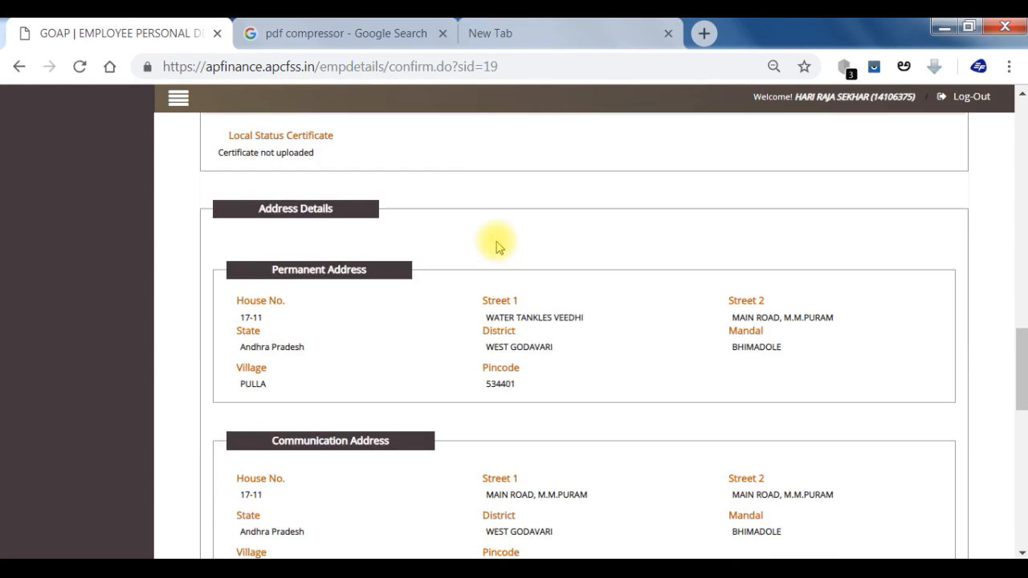
scroll(497, 247, down, 4)
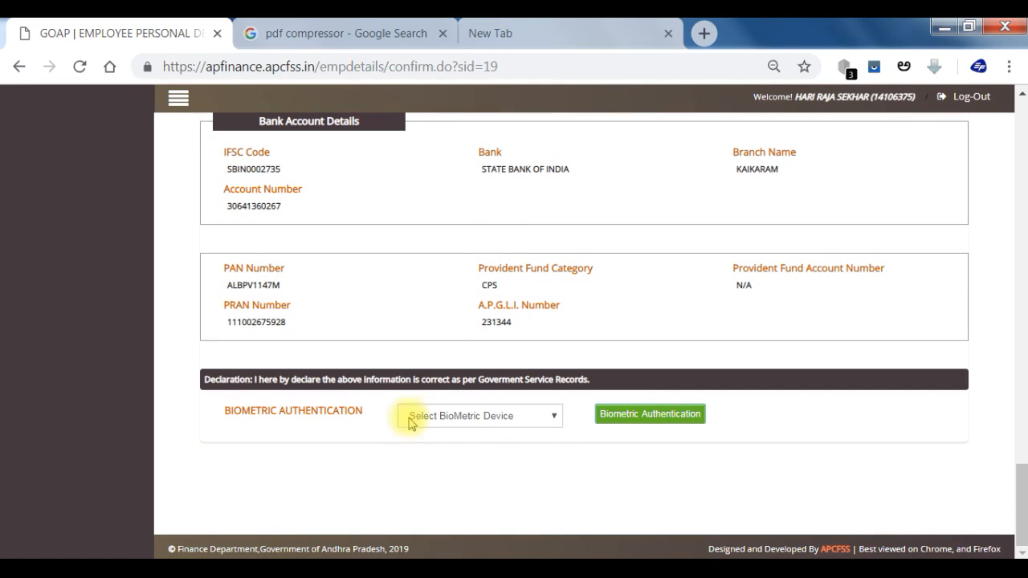
click(490, 424)
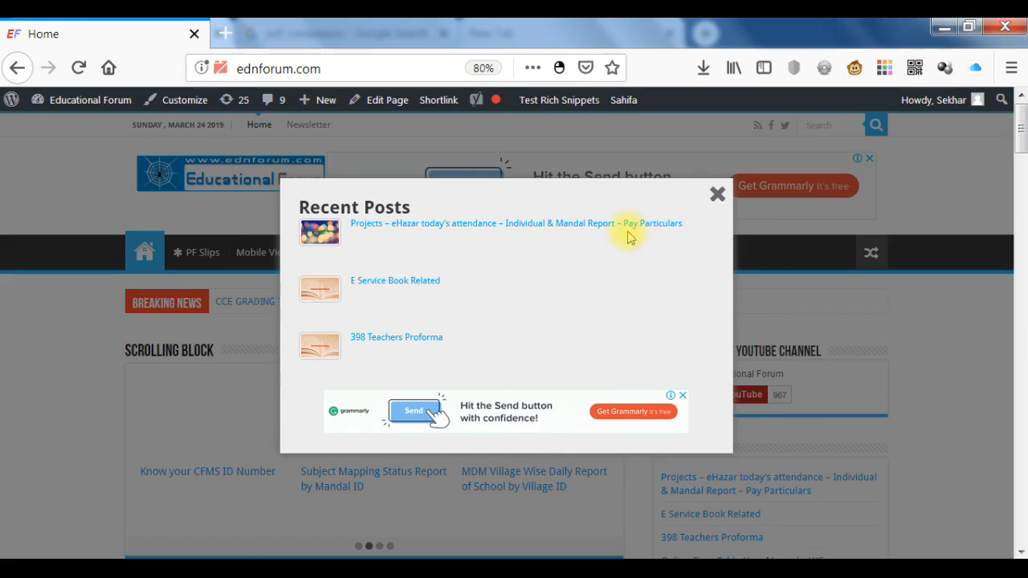
In Firefox, dismiss the Recent Posts pop-up on ednforum.com and open the E Service Book Related post under Downloads.
click(715, 194)
scroll(127, 476, down, 2)
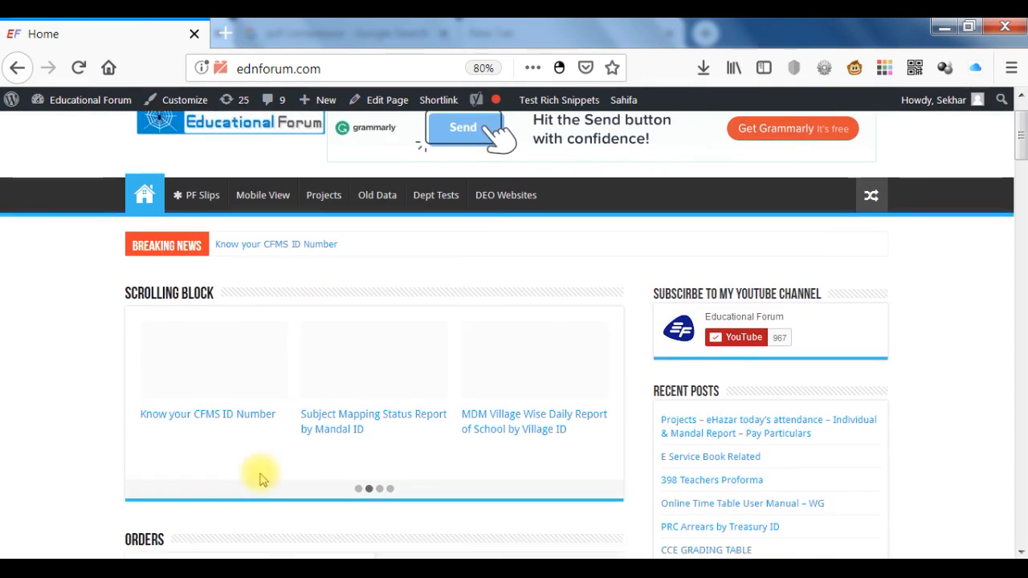
scroll(833, 412, down, 2)
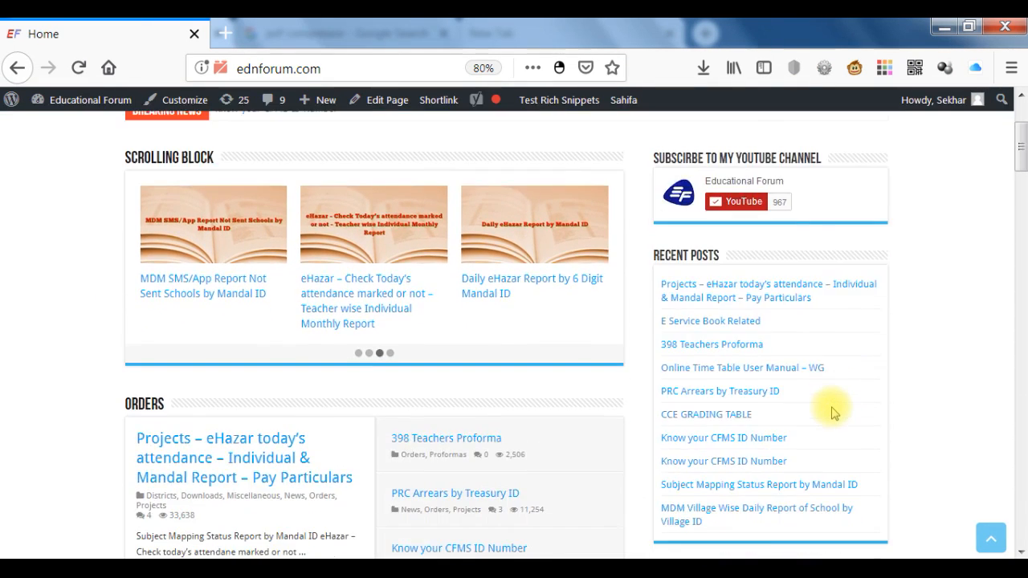
scroll(833, 412, up, 3)
scroll(833, 412, down, 3)
scroll(832, 412, down, 5)
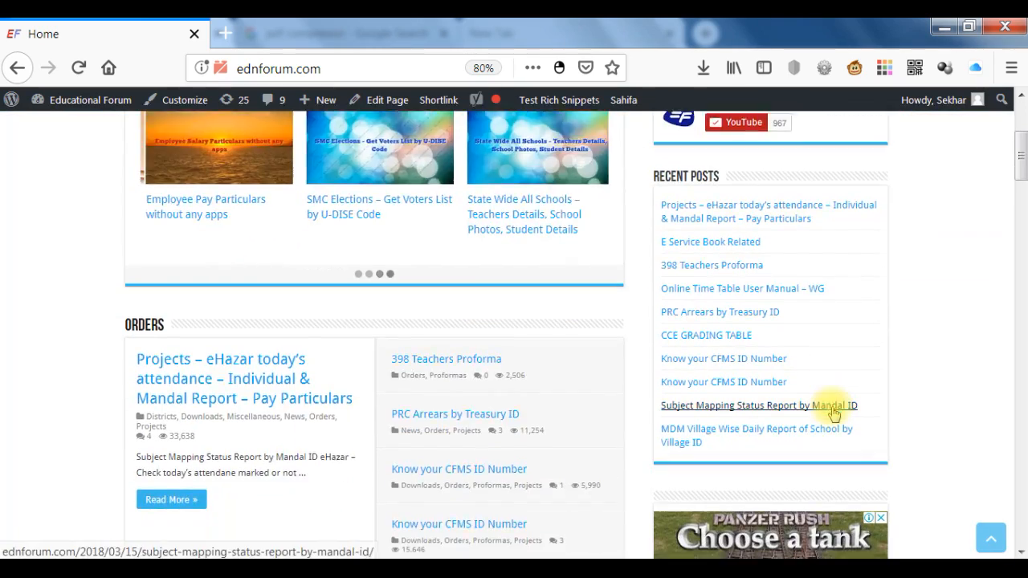
scroll(833, 412, down, 8)
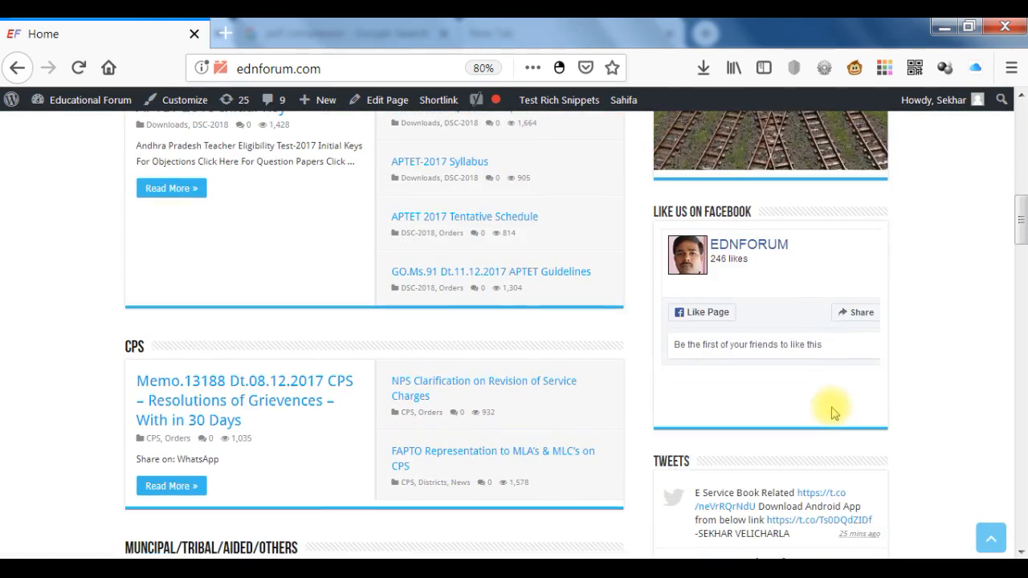
scroll(833, 412, down, 10)
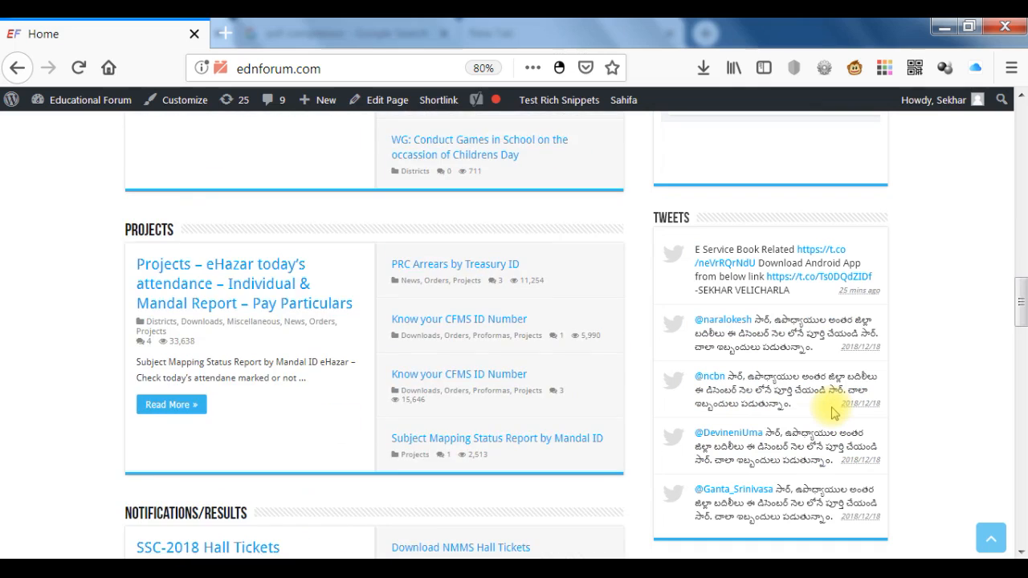
scroll(833, 412, down, 1)
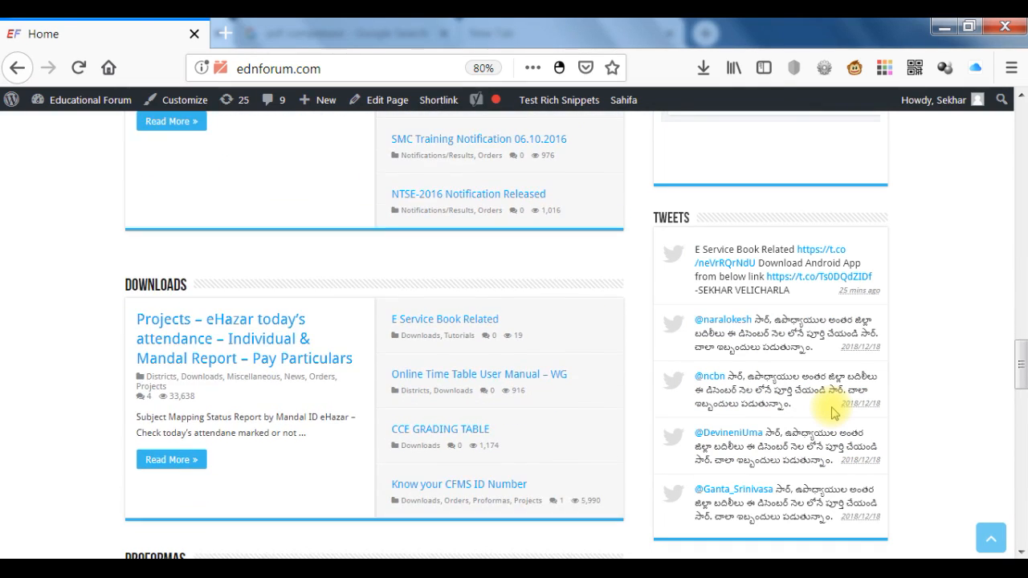
click(464, 312)
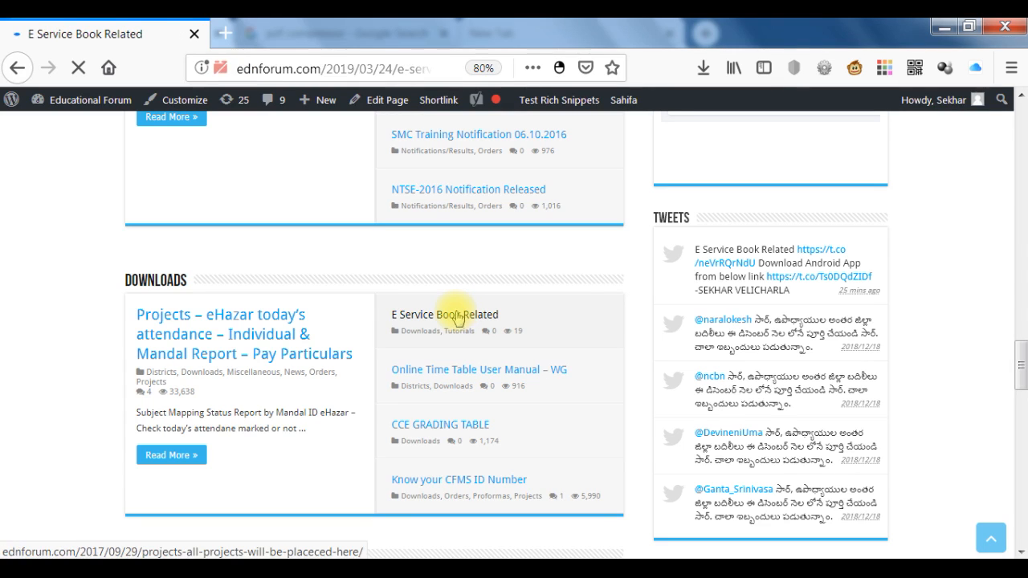
Open the post's foot-to-centimetre height calculator link, convert 5.6 feet to centimetres, and return to the post.
scroll(442, 355, down, 6)
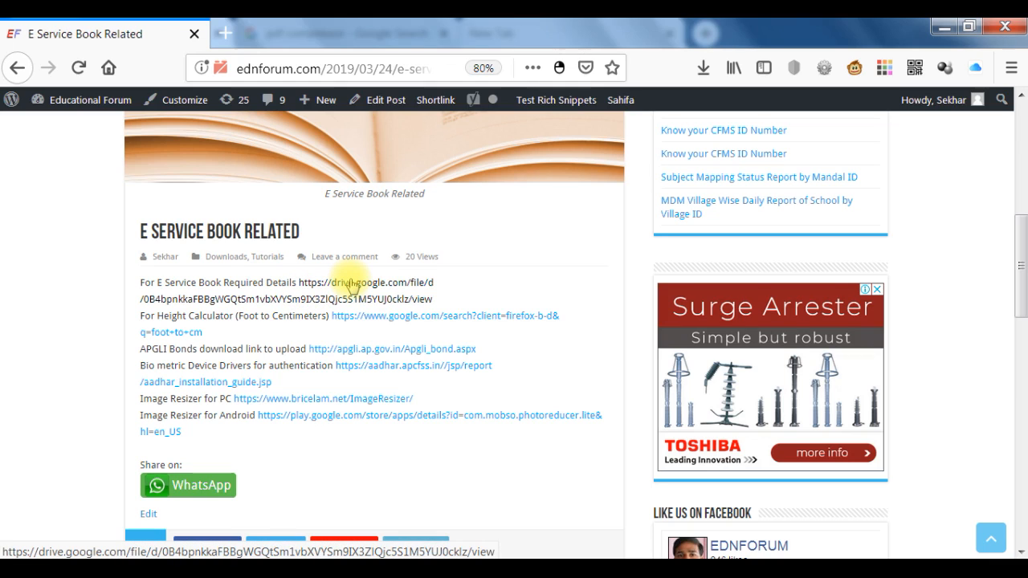
click(377, 321)
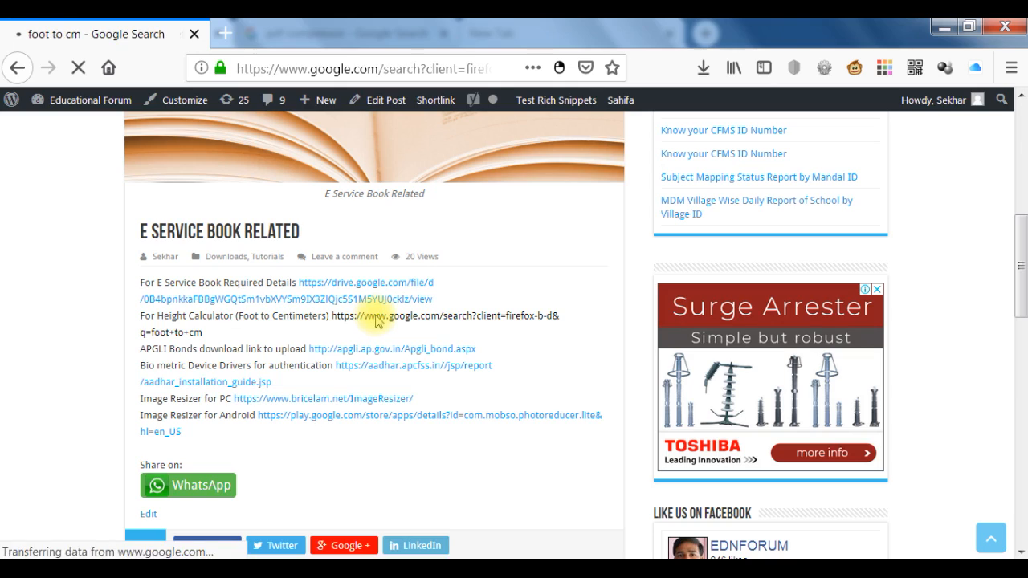
drag(265, 333, 238, 326)
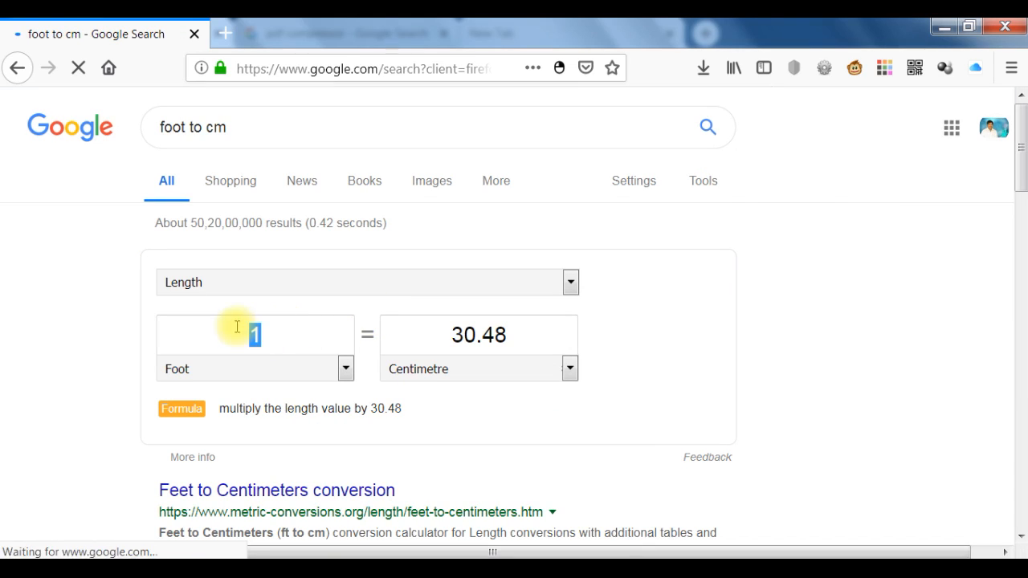
text(5.)
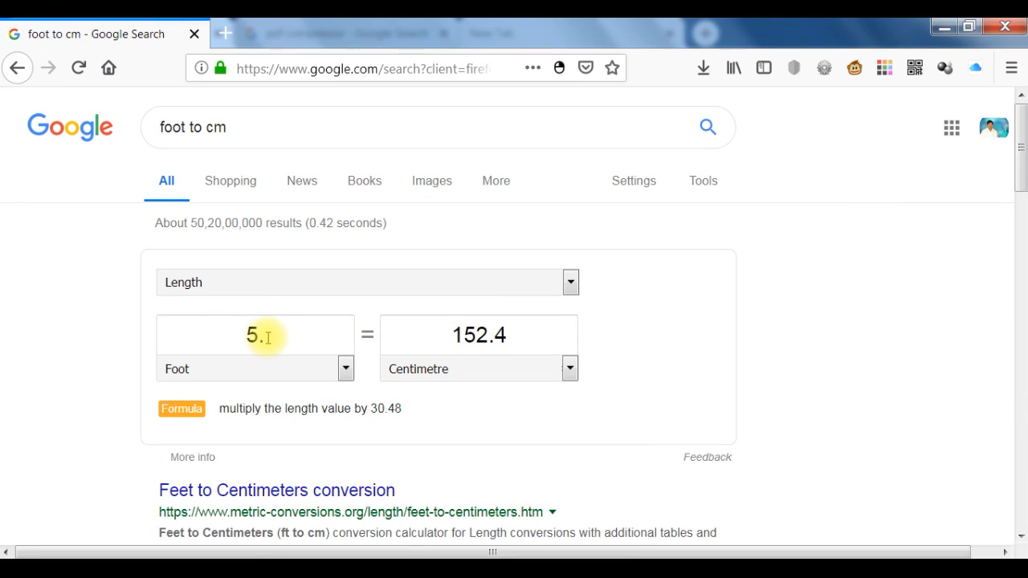
text(6)
drag(428, 334, 520, 335)
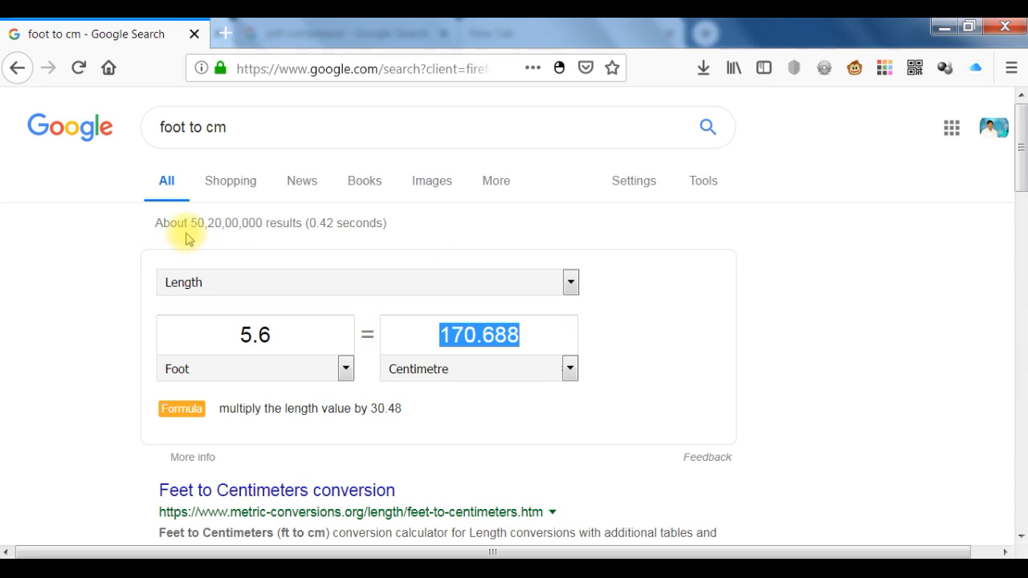
click(16, 69)
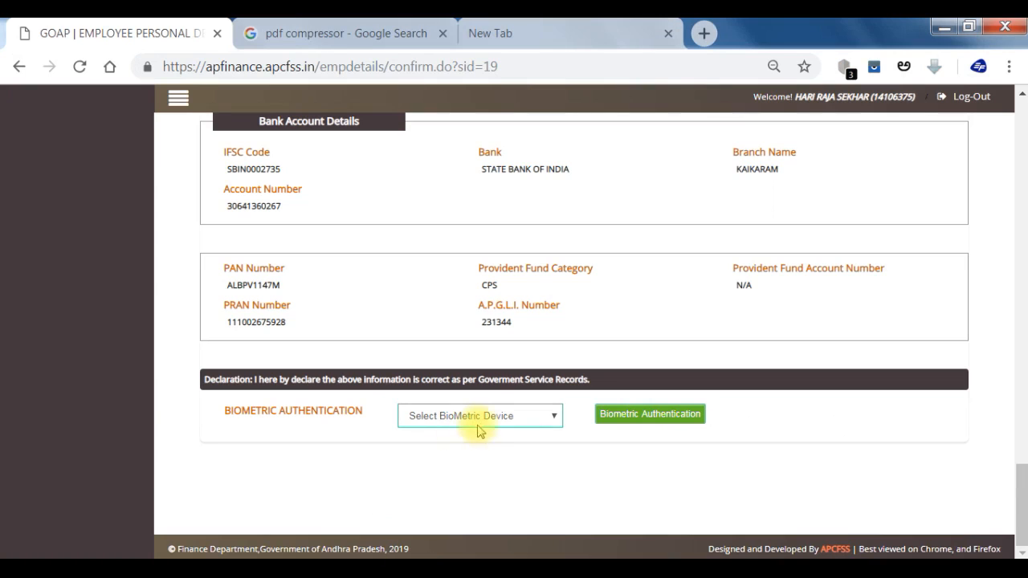
Switch to Chrome and examine which devices can be selected for Biometric Authentication, leaving none selected.
click(477, 421)
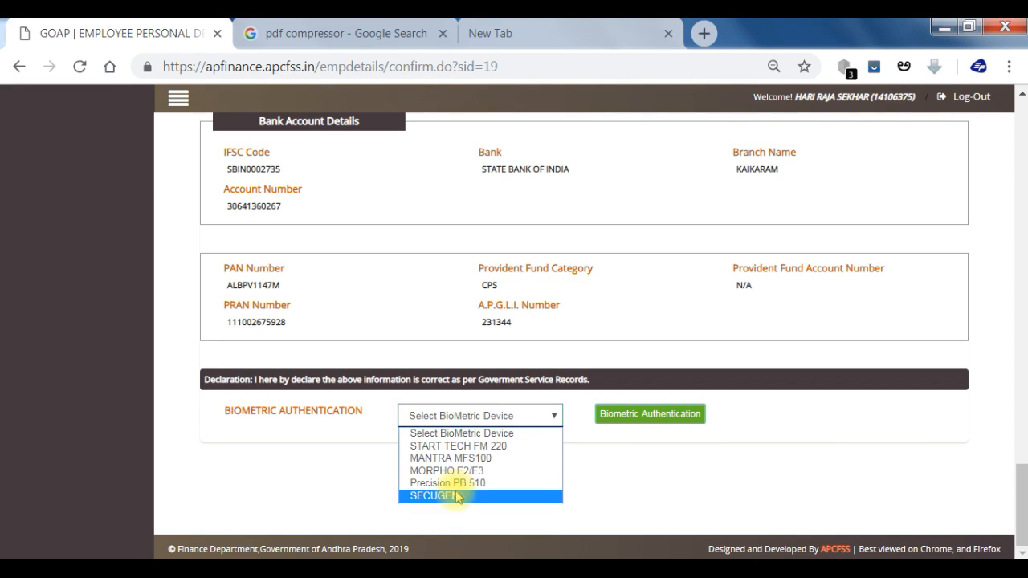
click(590, 486)
click(500, 417)
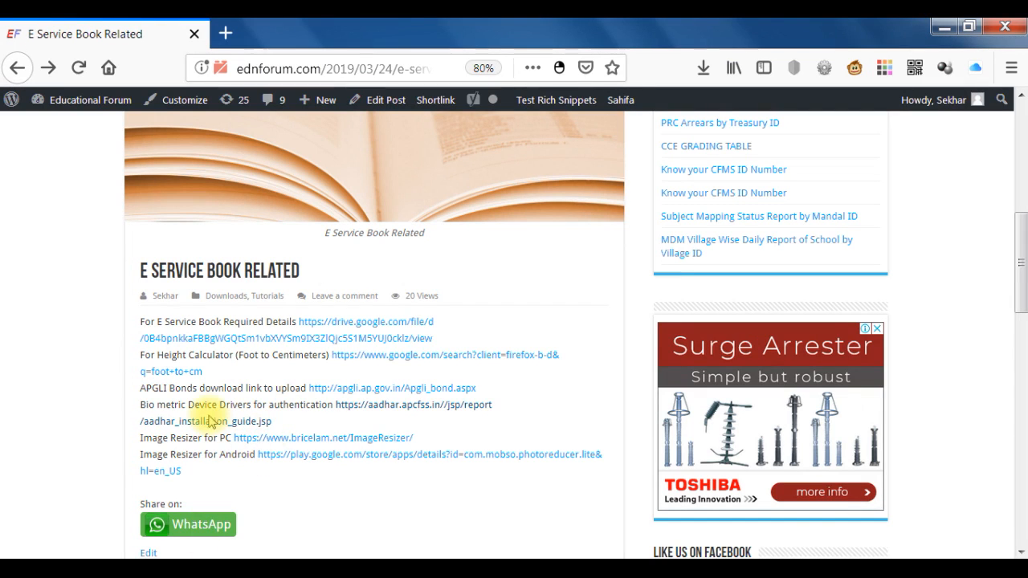
Switch to Firefox and follow the post's Bio metric Device Drivers link to the Aadhaar installation guide page.
drag(277, 421, 336, 407)
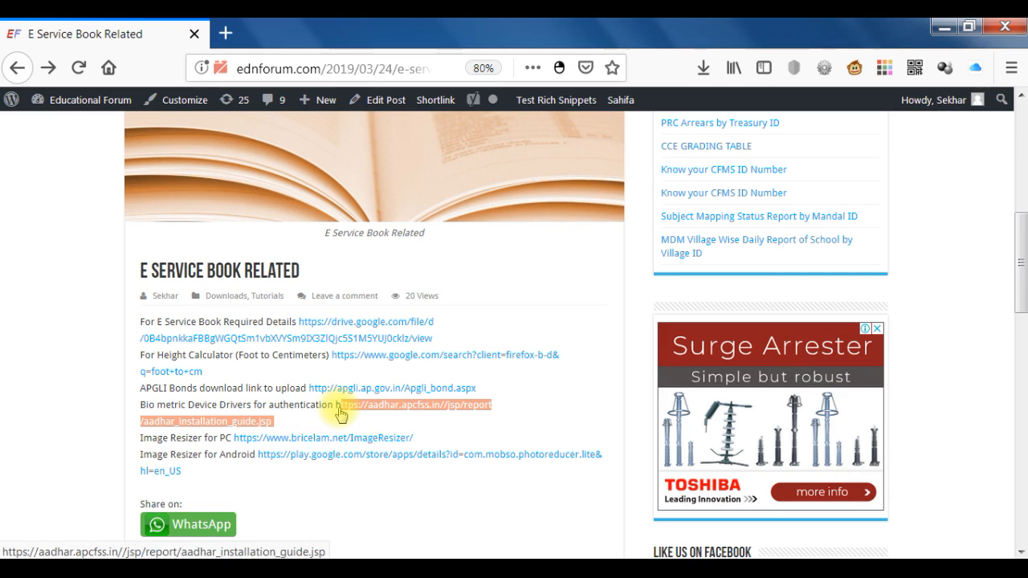
click(497, 413)
click(447, 413)
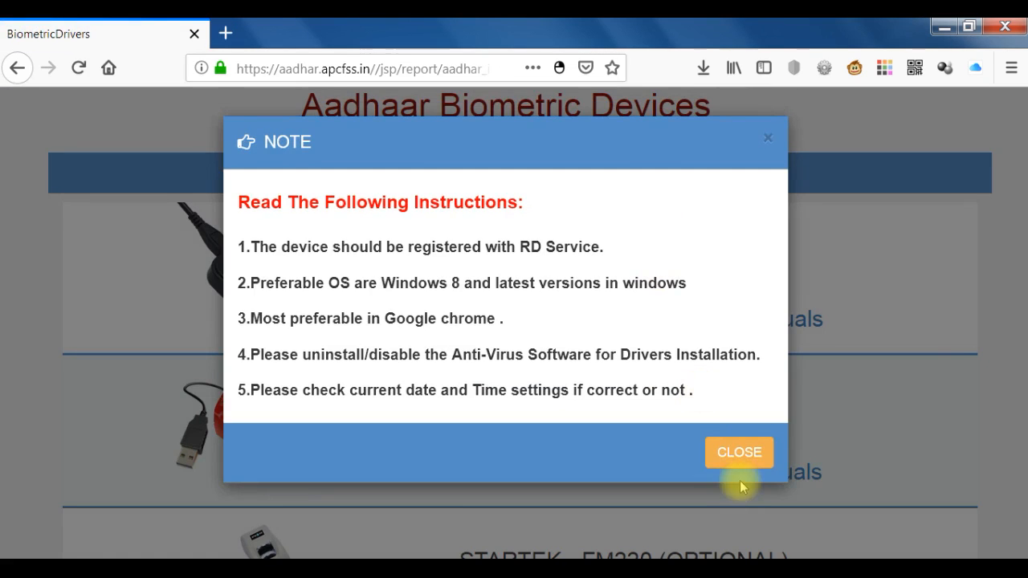
Close the instructions note and look through the drivers and user manuals offered for each Aadhaar biometric device.
click(738, 456)
scroll(705, 286, down, 3)
scroll(703, 289, down, 3)
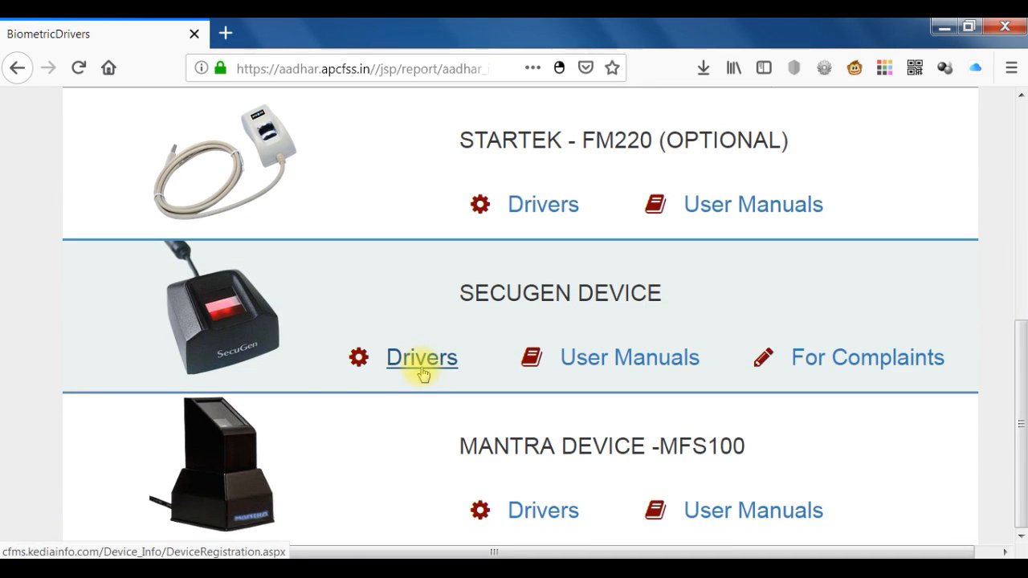
scroll(305, 427, up, 5)
scroll(305, 426, down, 4)
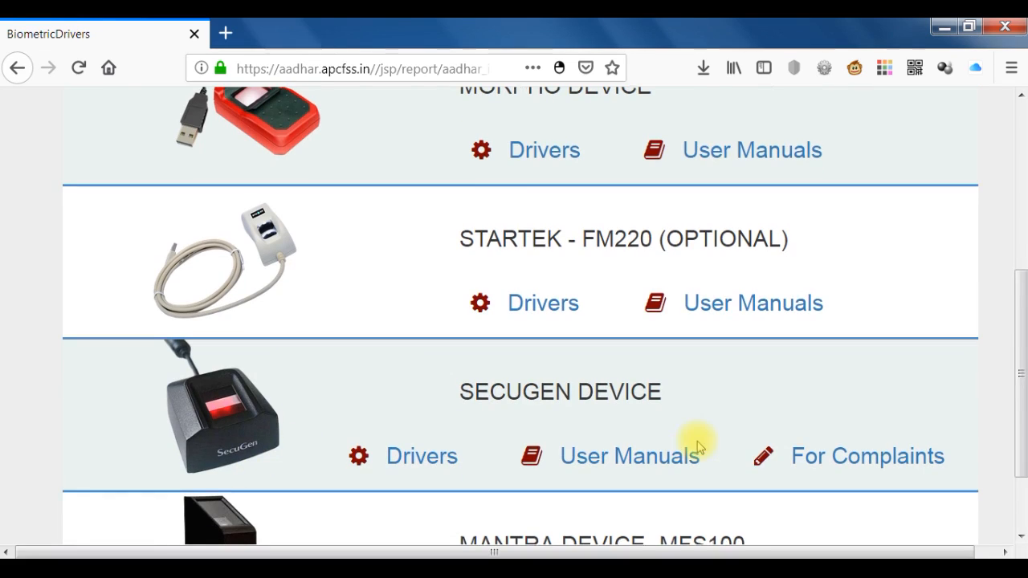
Check the Startek, SecuGen and Mantra driver links on the BiometricDrivers page and return to the E Service Book Related post.
scroll(695, 441, down, 1)
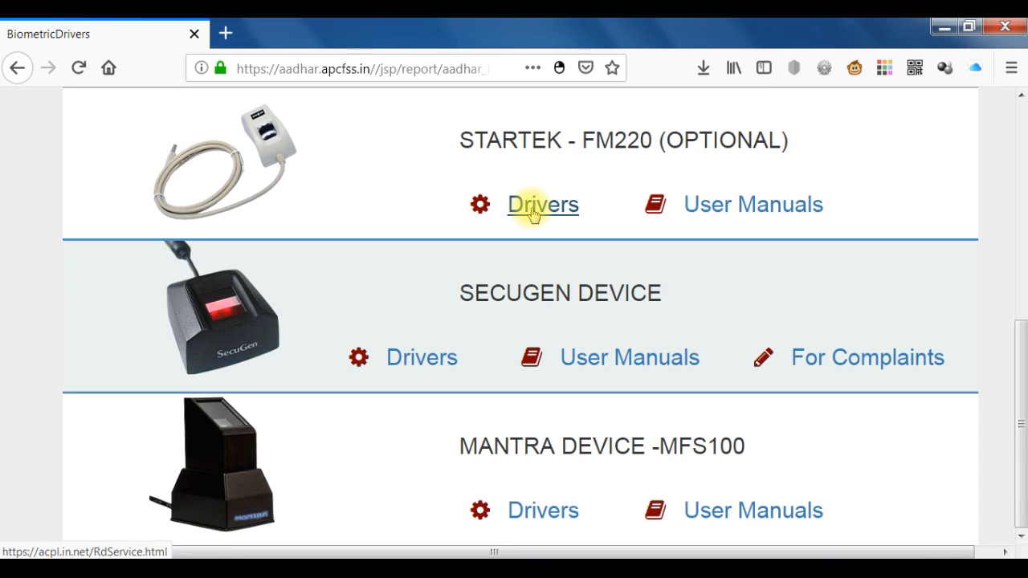
scroll(530, 213, up, 2)
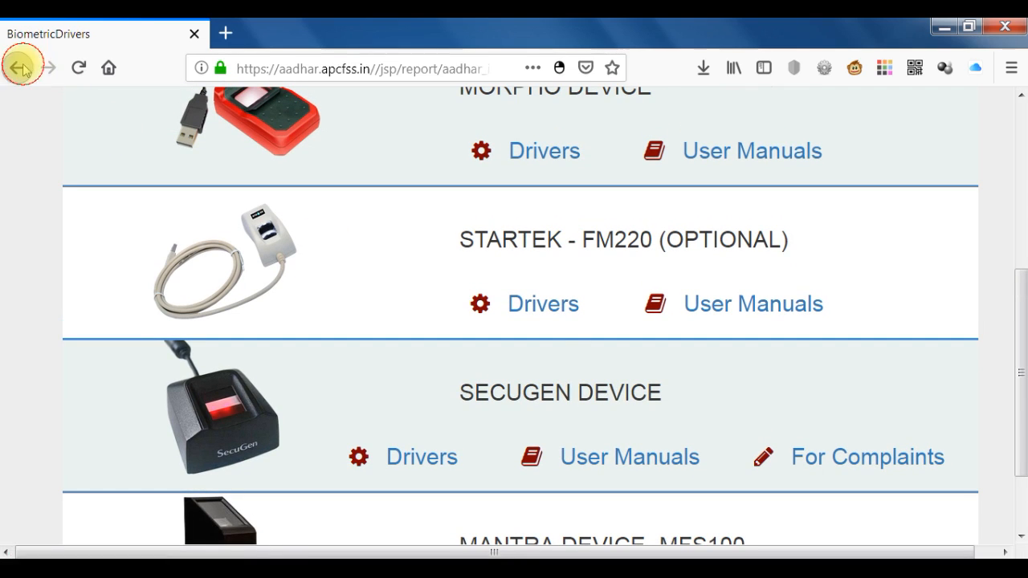
click(19, 67)
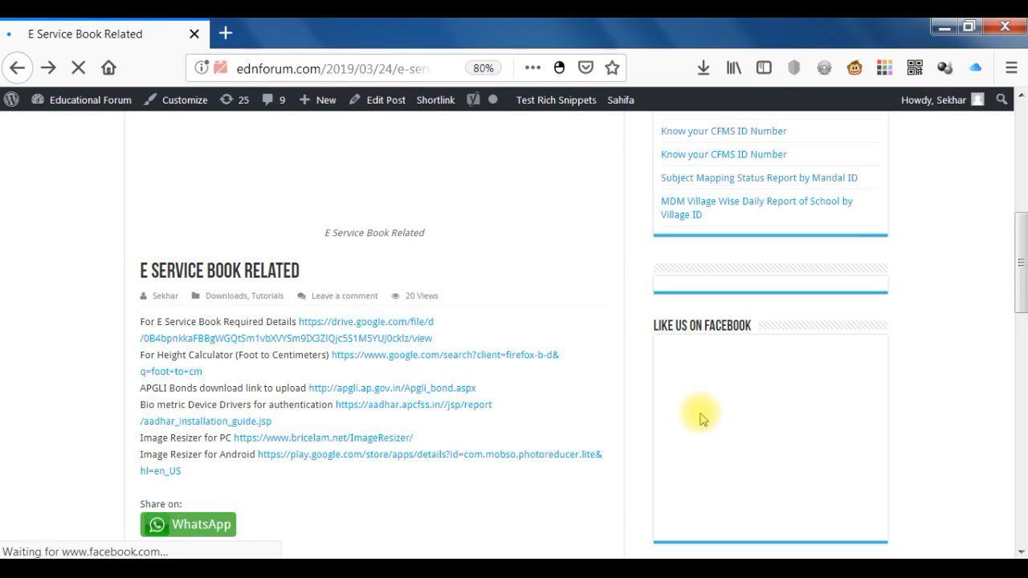
scroll(700, 418, down, 3)
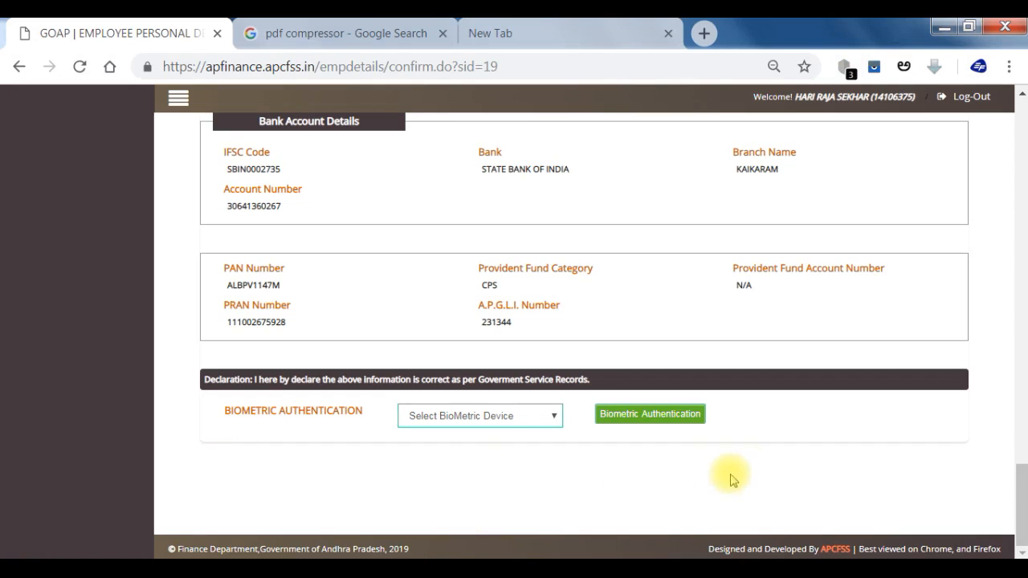
Switch to Chrome, view the Biometric Authentication device choices without selecting one, and review the Basic Details at the start of View and Confirm.
click(528, 417)
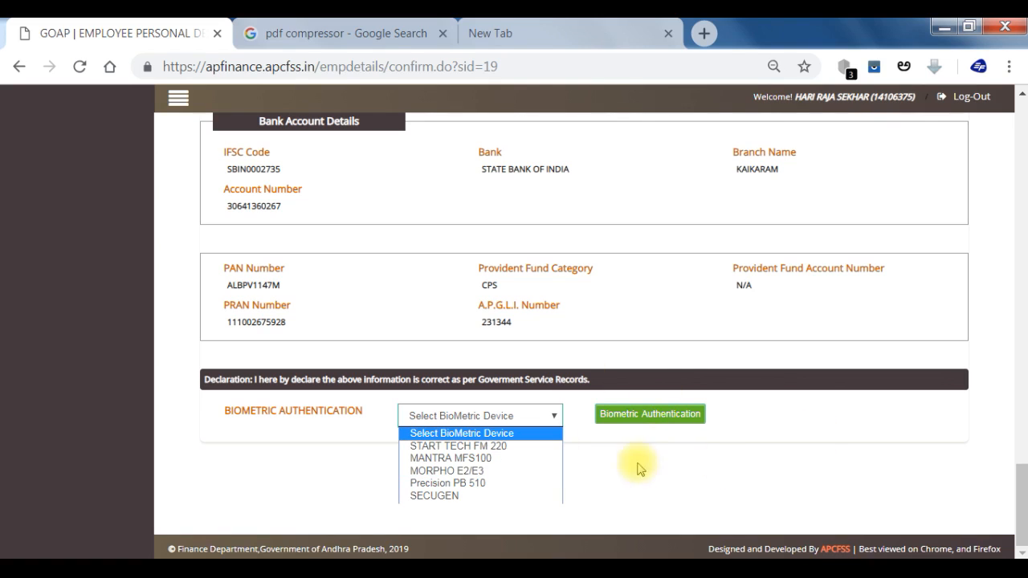
scroll(735, 444, up, 5)
scroll(735, 444, up, 20)
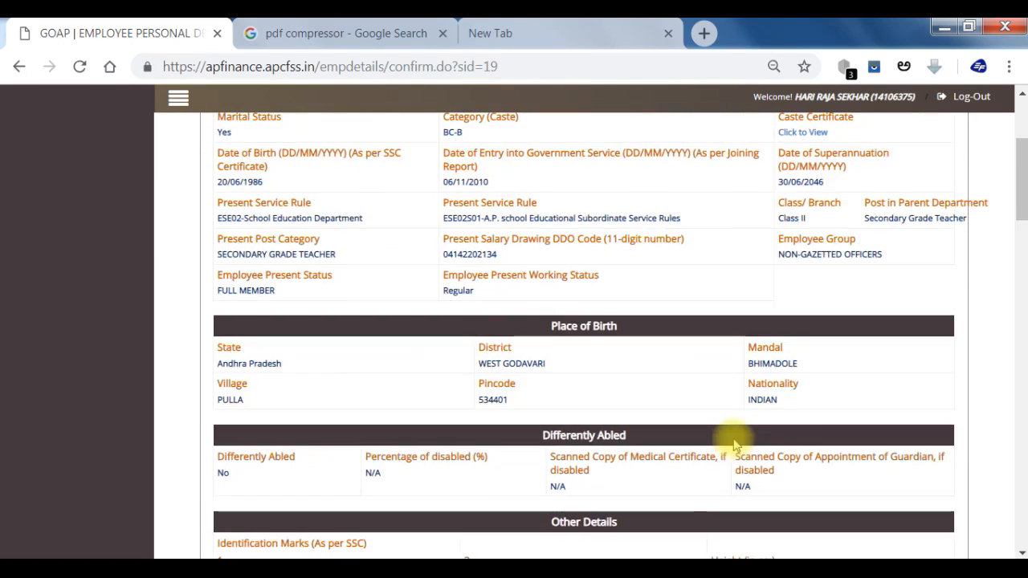
scroll(736, 444, up, 3)
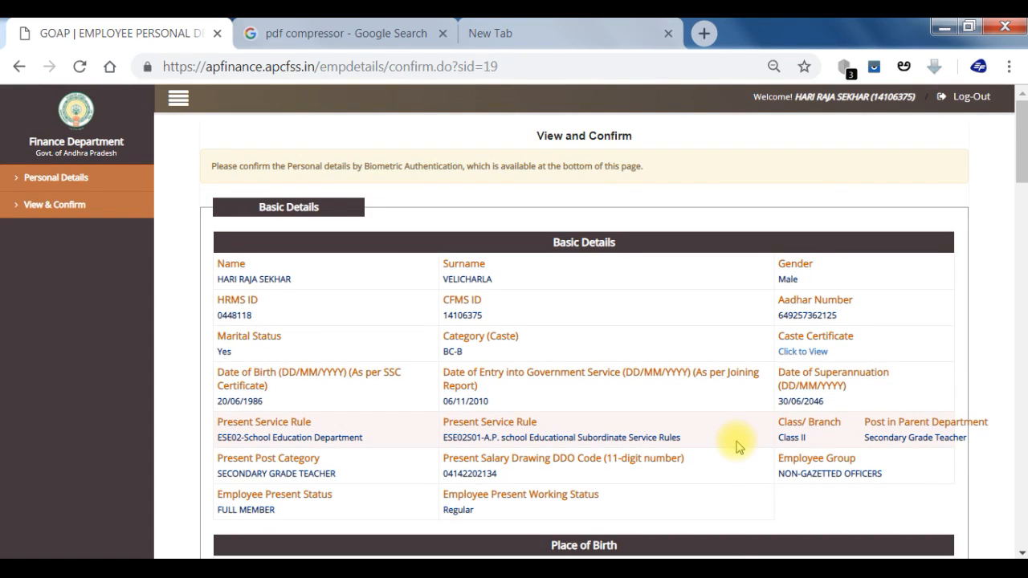
scroll(737, 442, down, 1)
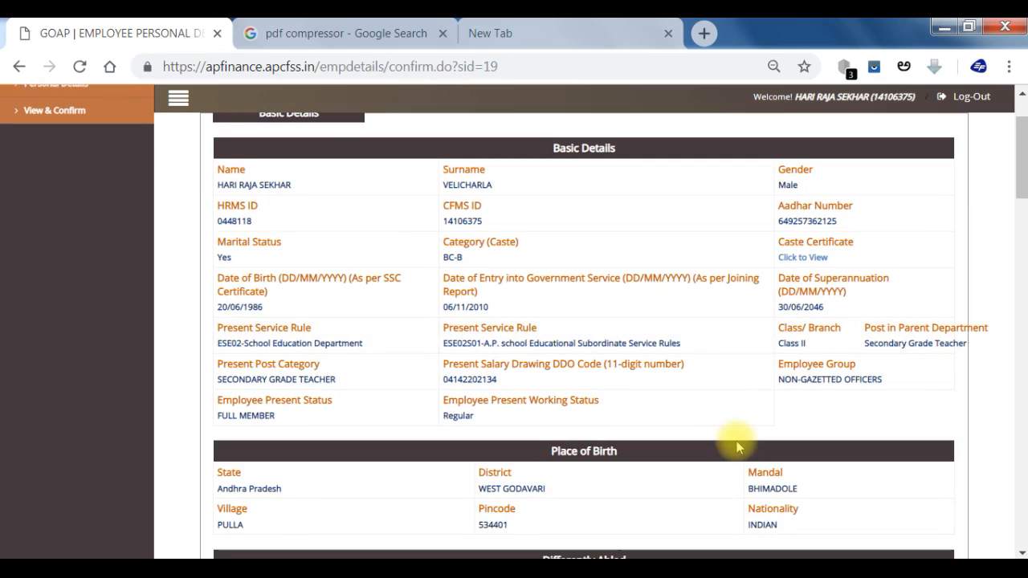